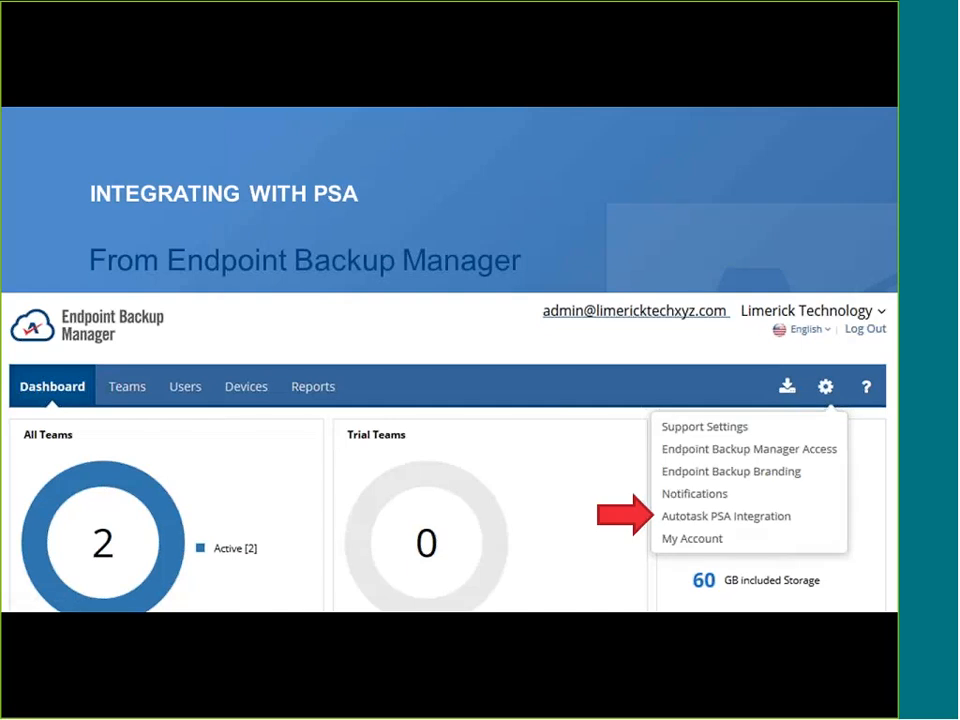
Advance to 'Integrating with PSA, Cont'd' and reveal bullets through 'Synchronize with Autotask'.
key("Right")
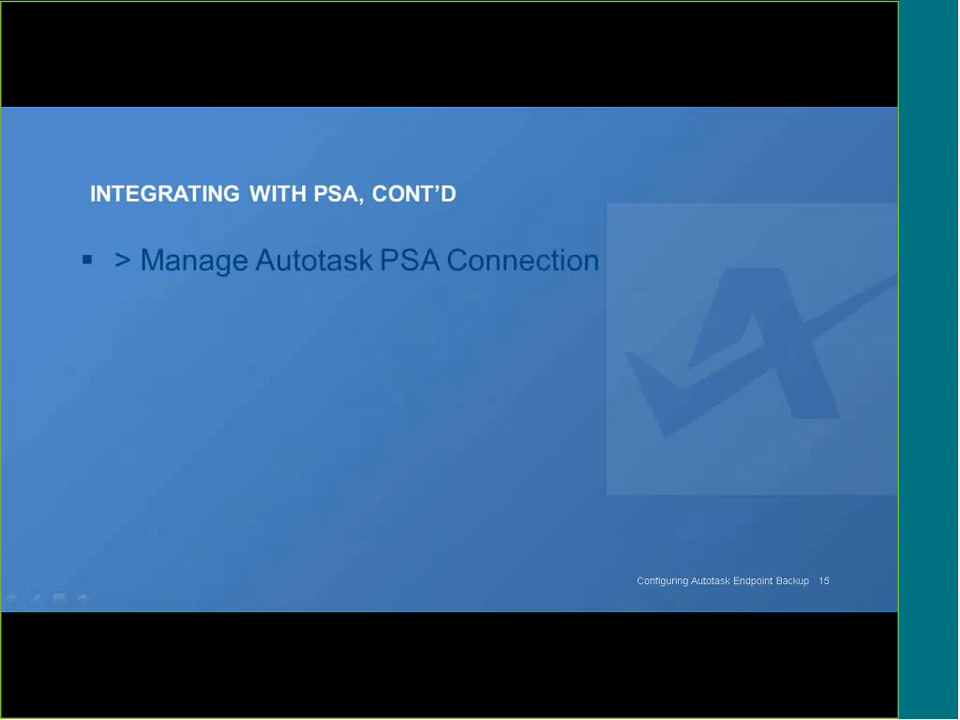
key("Right")
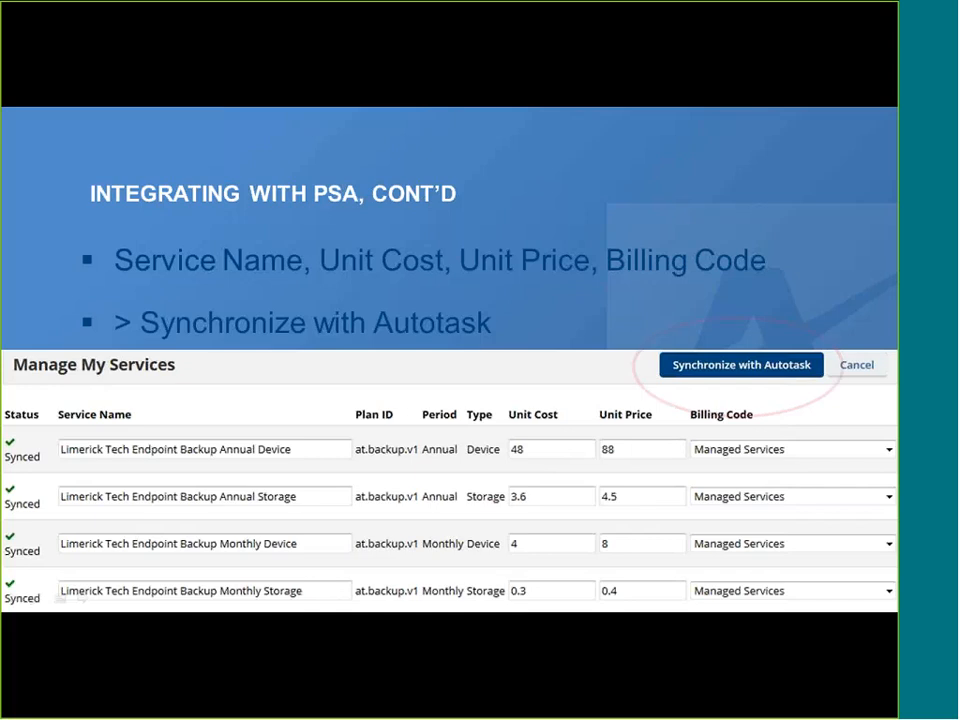
Advance past the Setting Up Customers slides to 'Creating a Team, Cont'd'.
key("Right")
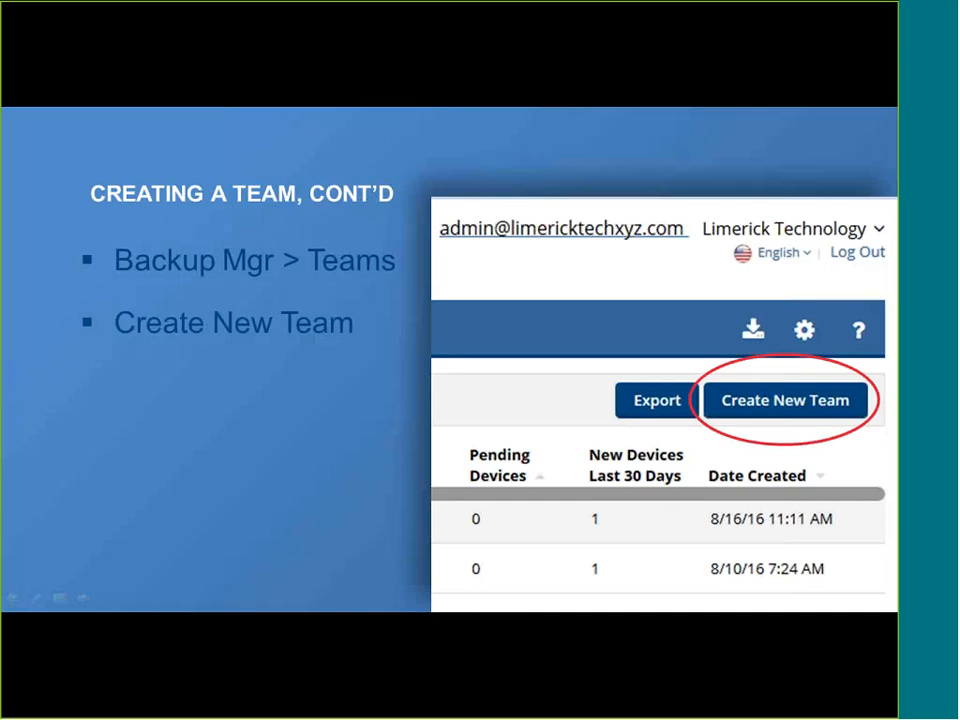
Show the DEMO slide's onboarding bullets, then switch to the remote Backup Manager dashboard.
key("Right")
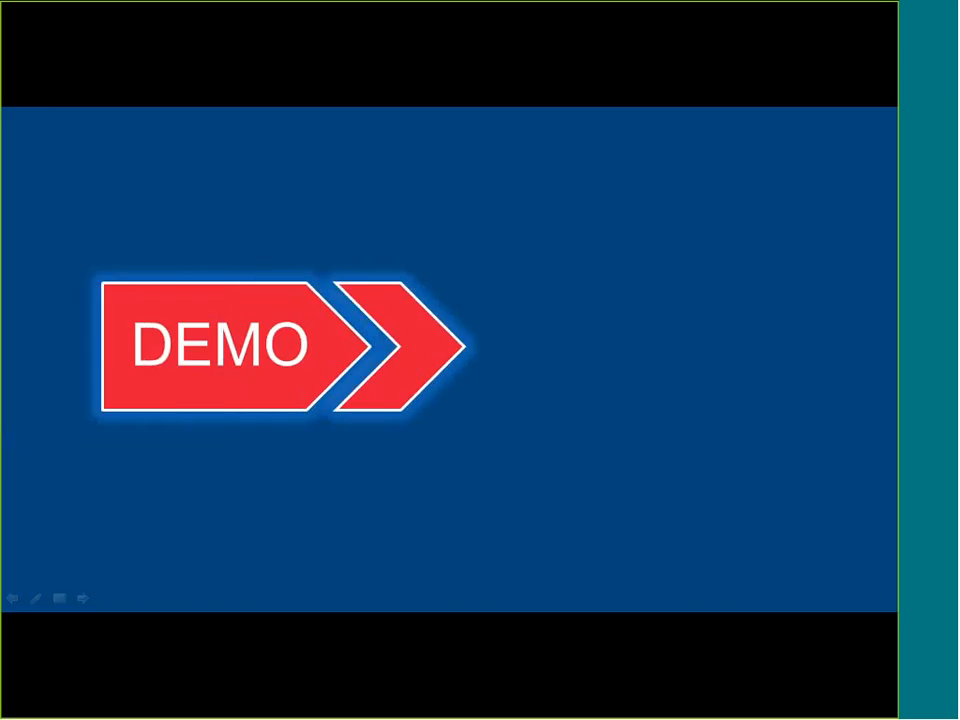
key("Right")
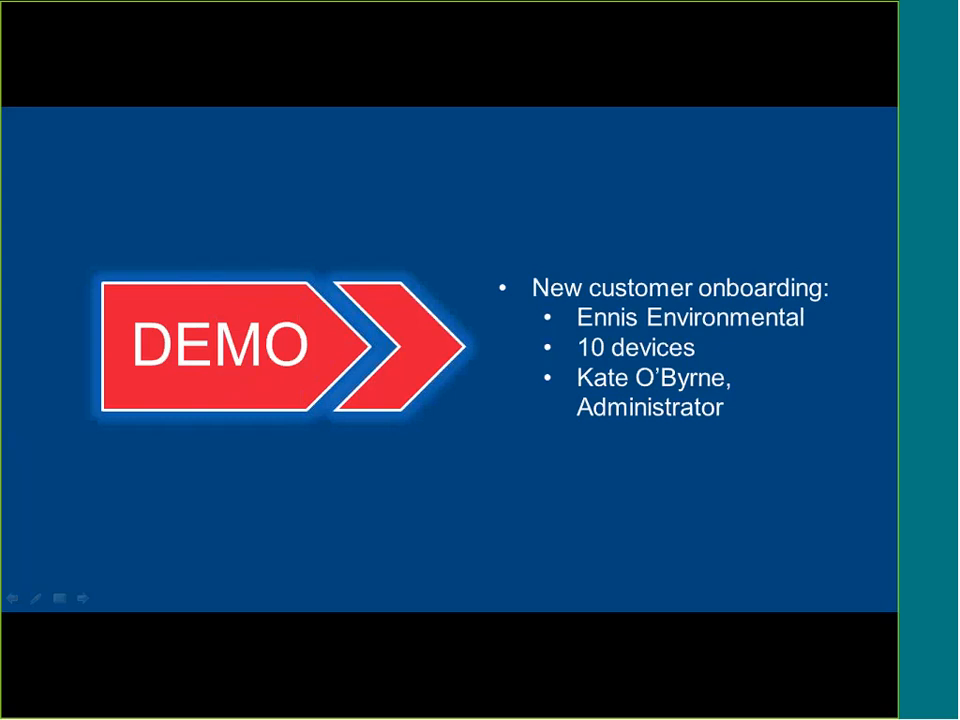
key("alt+Tab")
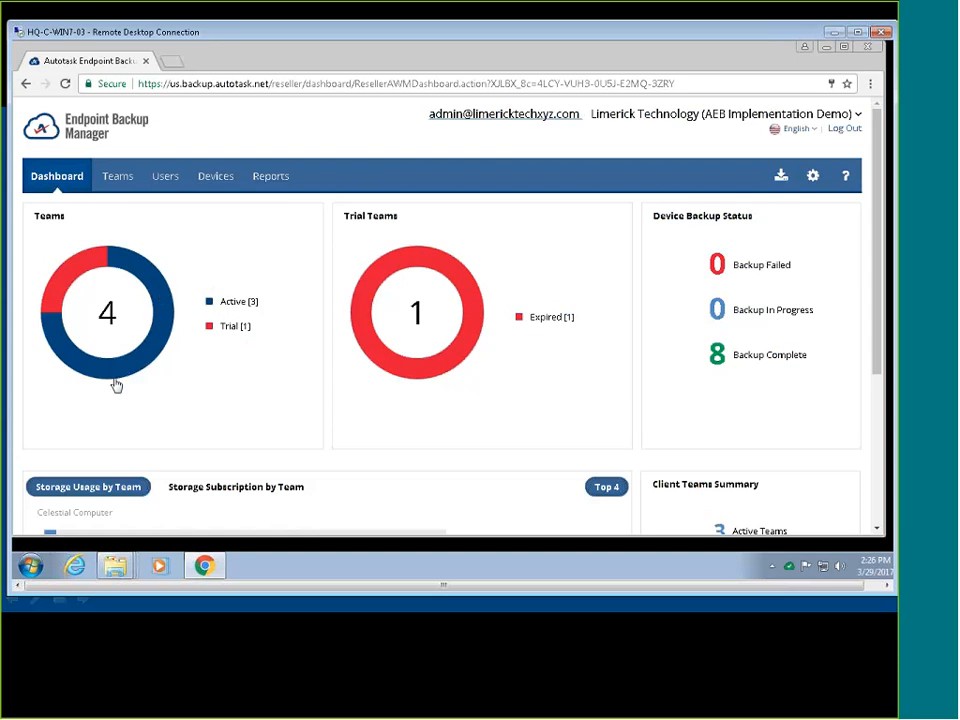
left_click(475, 331)
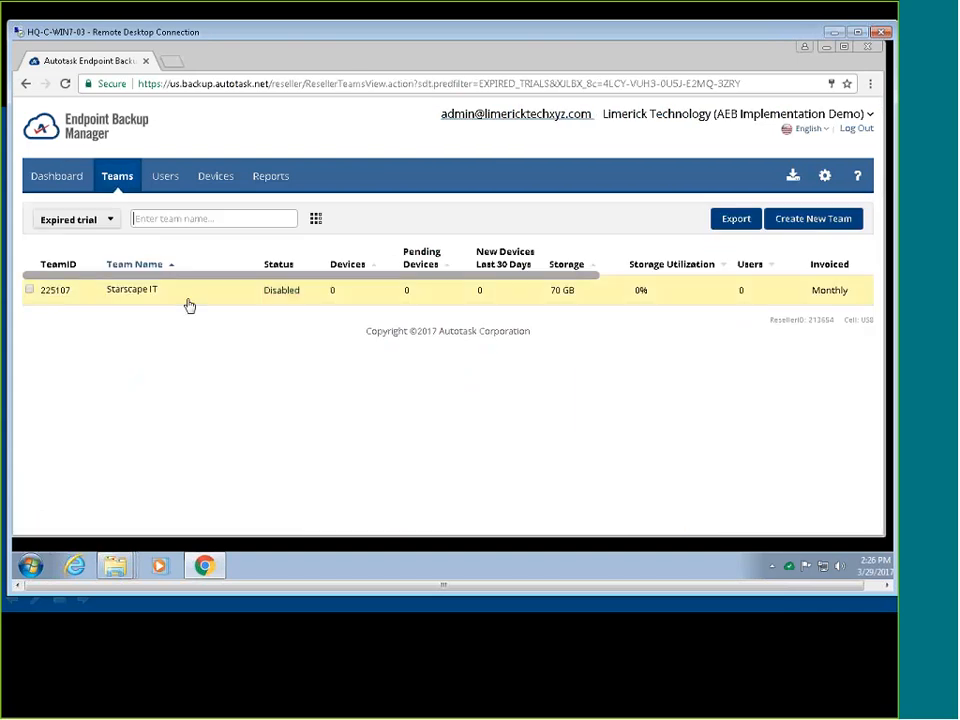
left_click(60, 177)
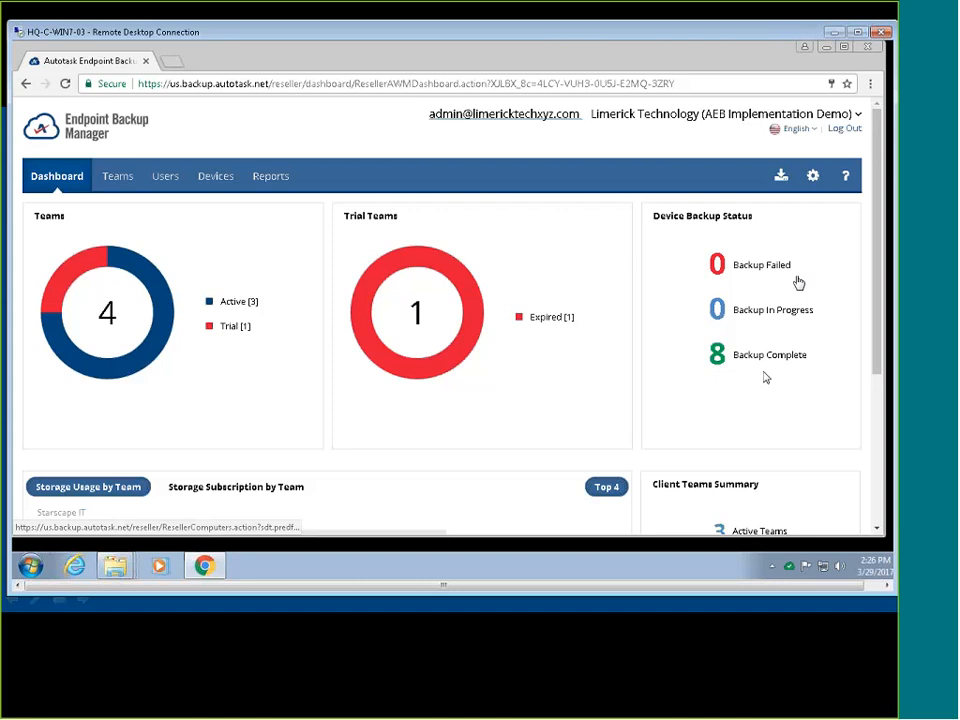
scroll(777, 373, "down", 1)
scroll(777, 373, "down", 1)
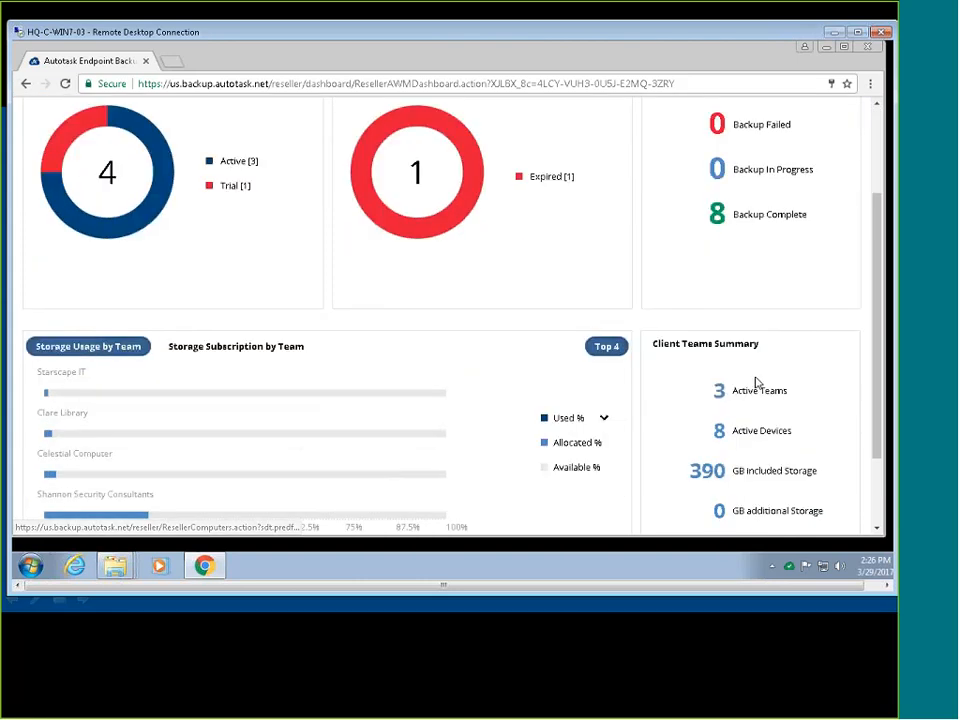
scroll(176, 359, "down", 1)
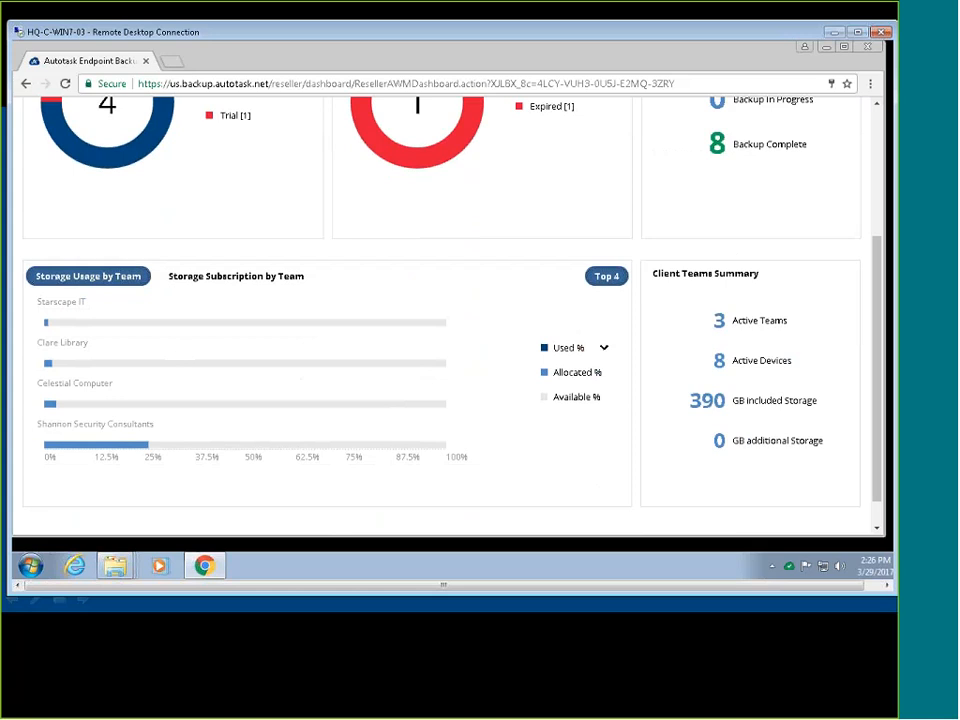
left_click(208, 283)
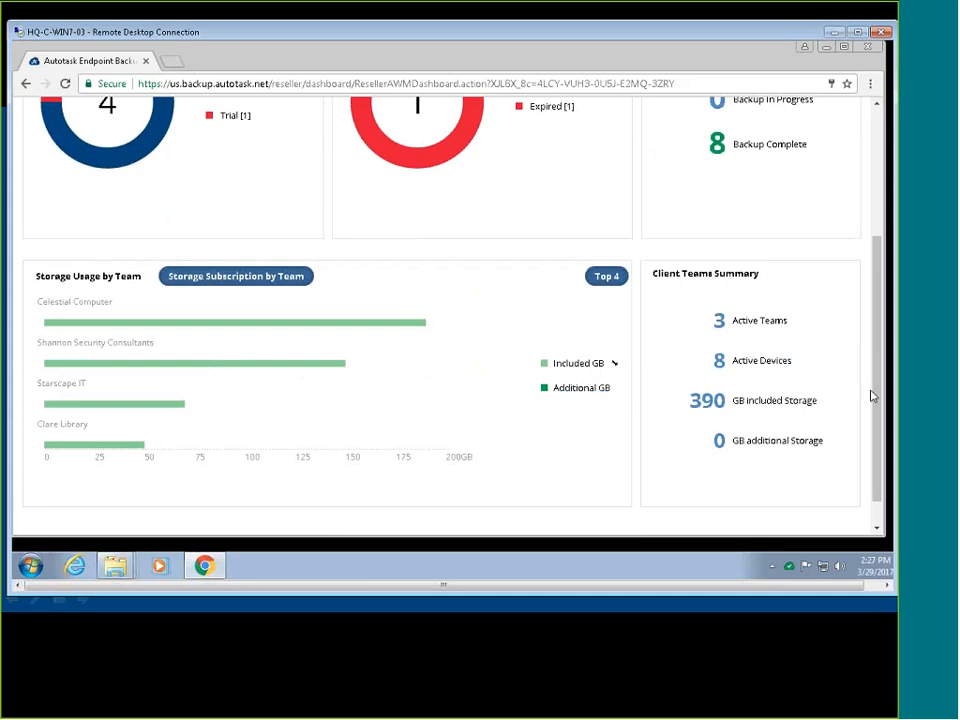
left_click_drag(871, 391, 887, 282)
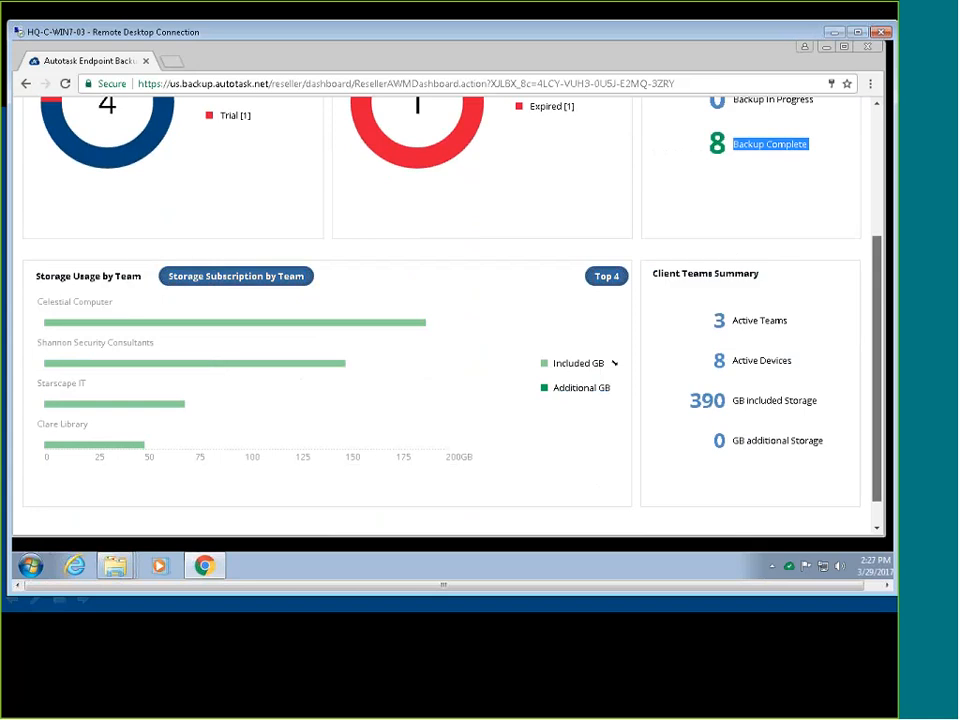
left_click_drag(882, 291, 874, 136)
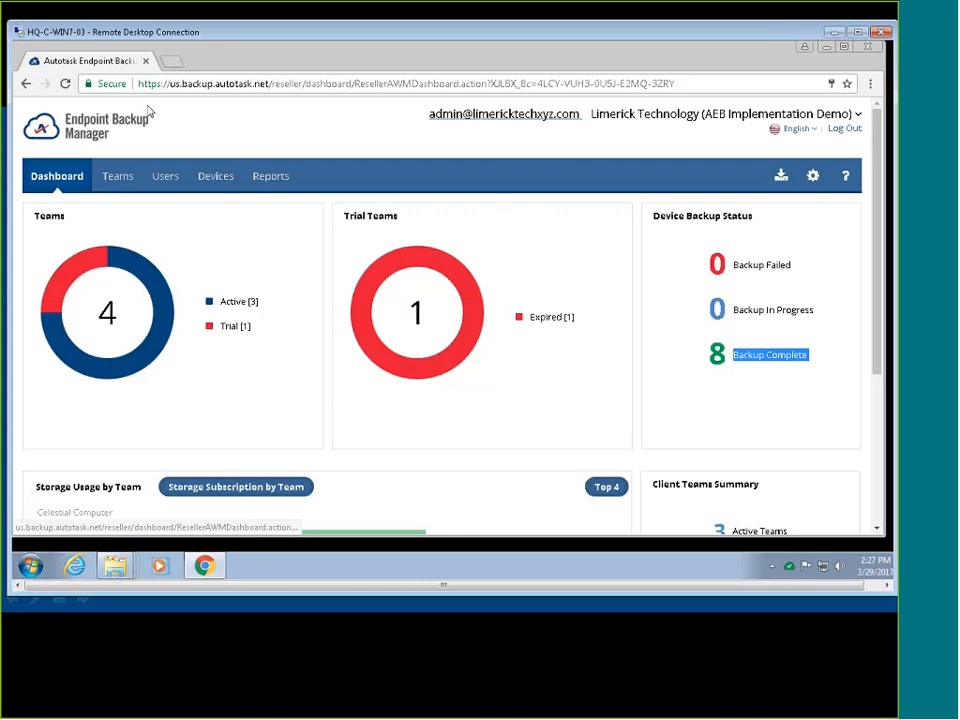
Filter the Teams list to Active teams and open the Create New Team form.
left_click(126, 187)
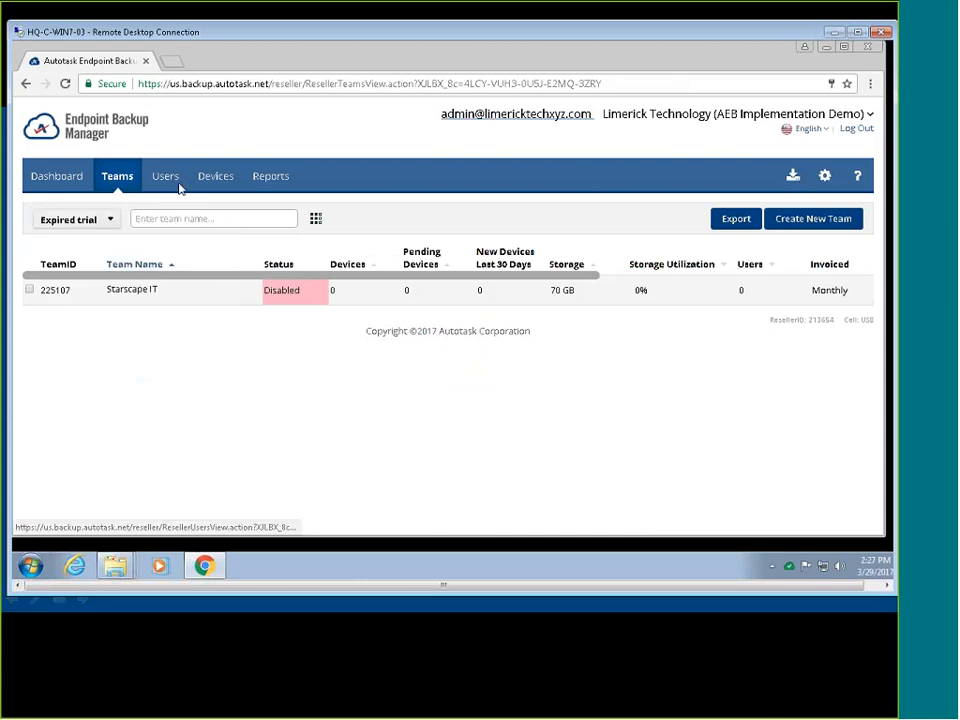
left_click(100, 221)
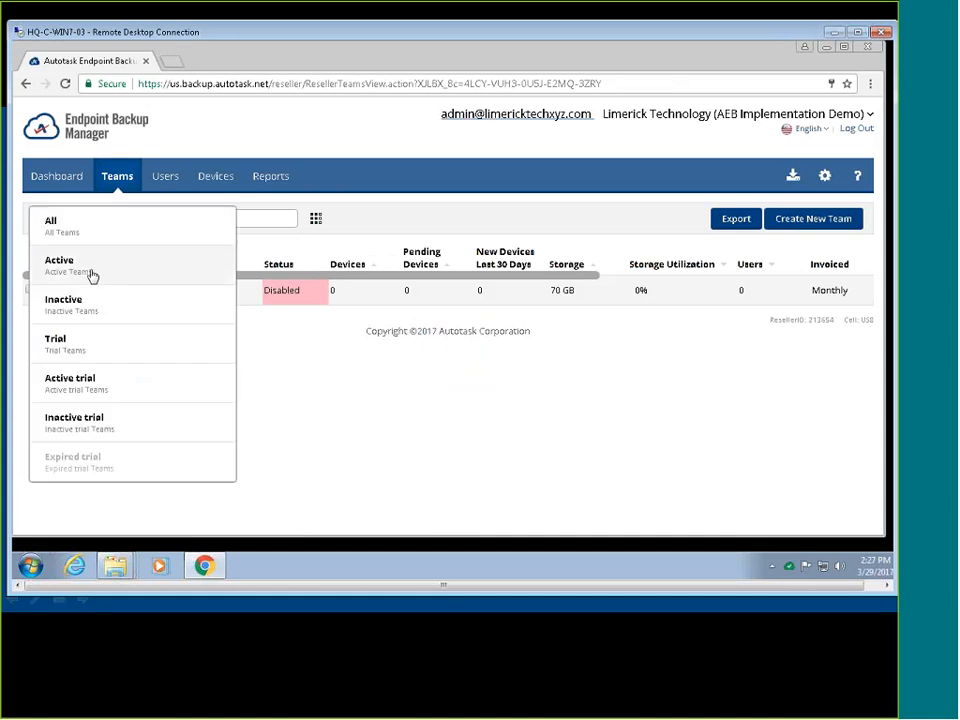
left_click(92, 272)
left_click(76, 219)
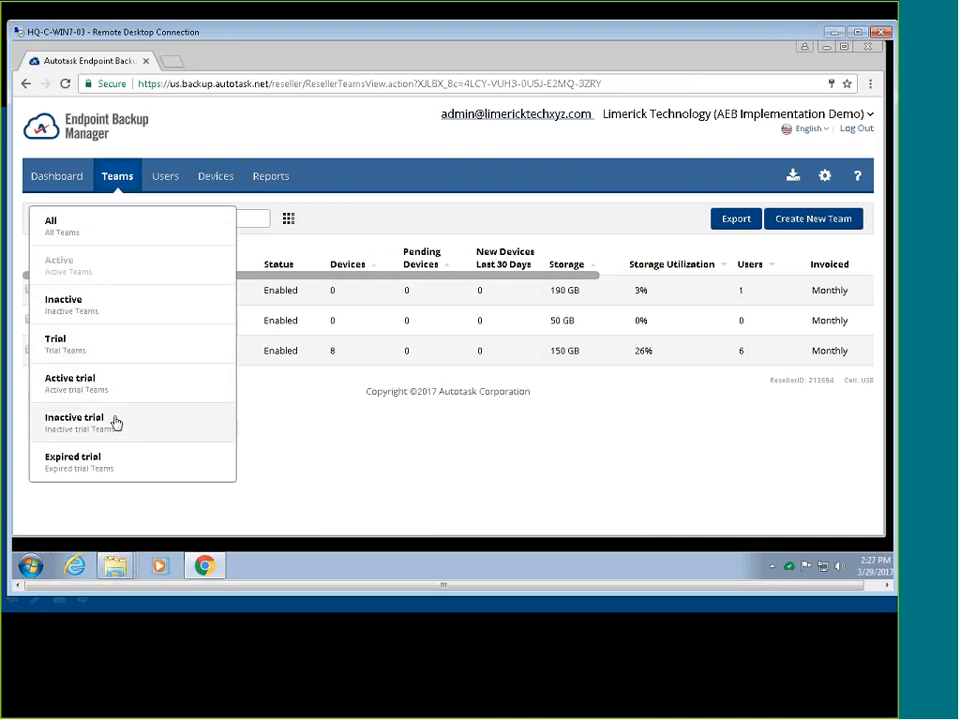
left_click(488, 480)
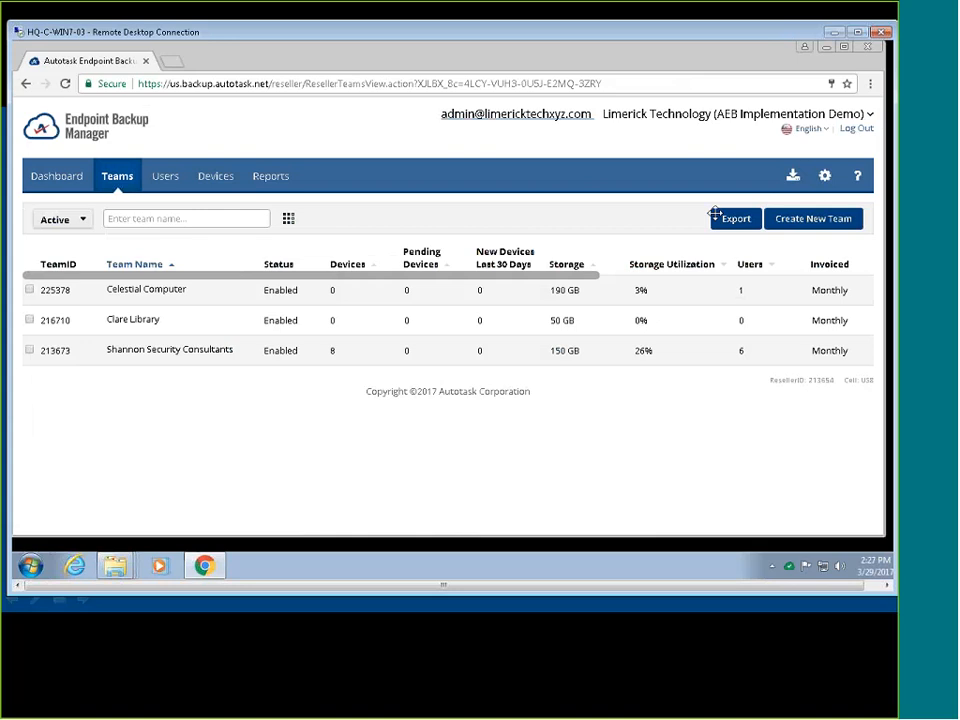
left_click(812, 218)
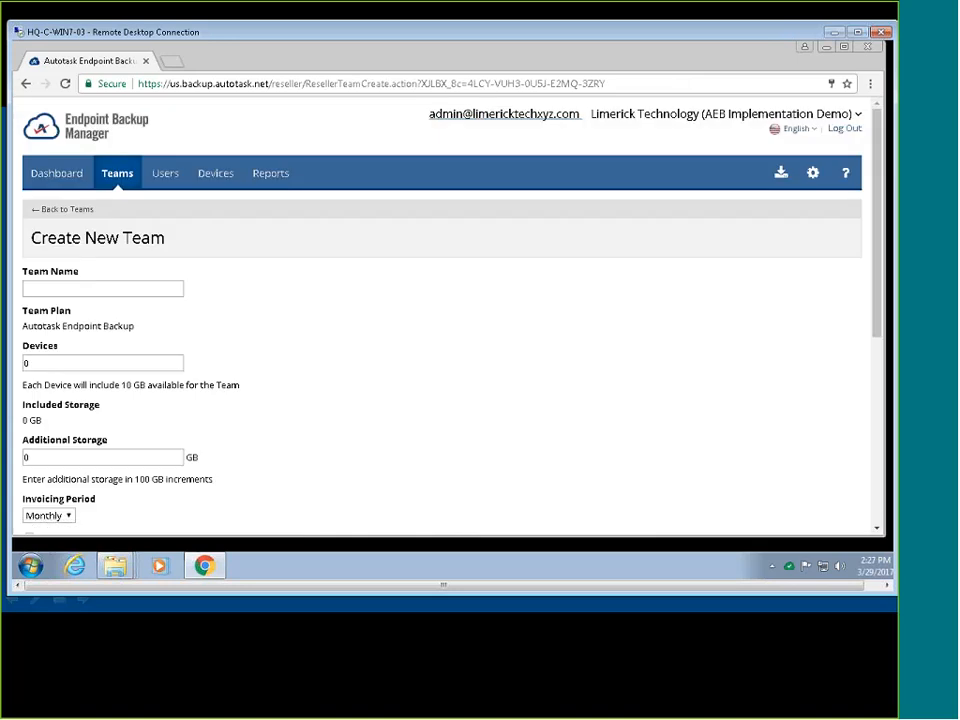
Enter 'Ennis Environmental' as the new team's name.
left_click(92, 286)
type("Ennis Environmental")
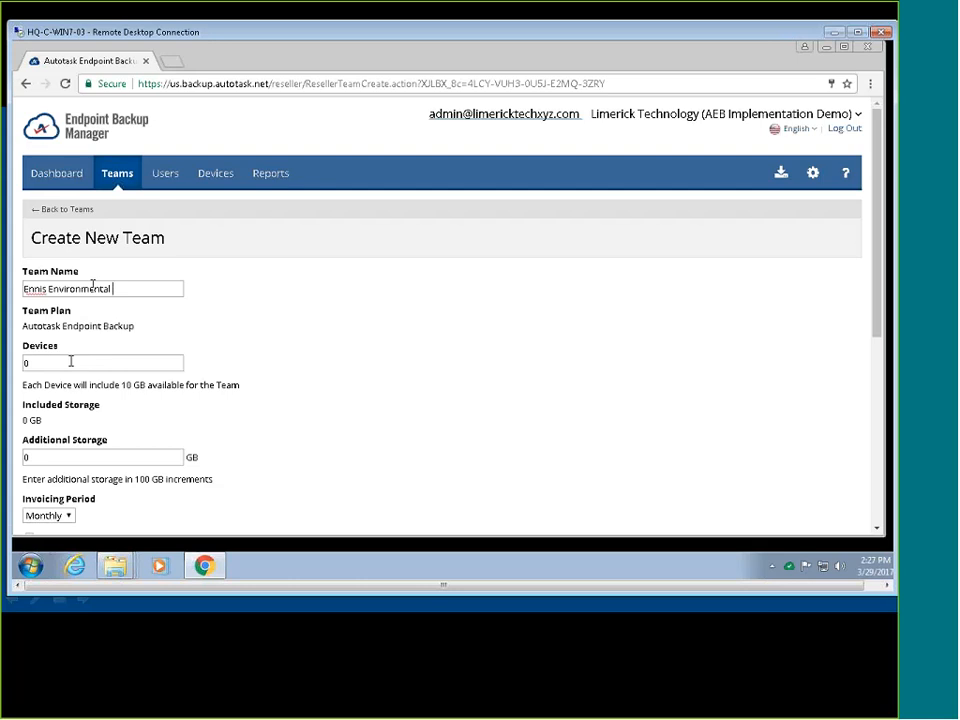
left_click(417, 304)
Set Devices to 10 so included storage becomes 100 GB.
left_click(71, 361)
key("BackSpace")
type("10")
left_click(322, 404)
scroll(396, 356, "down", 1)
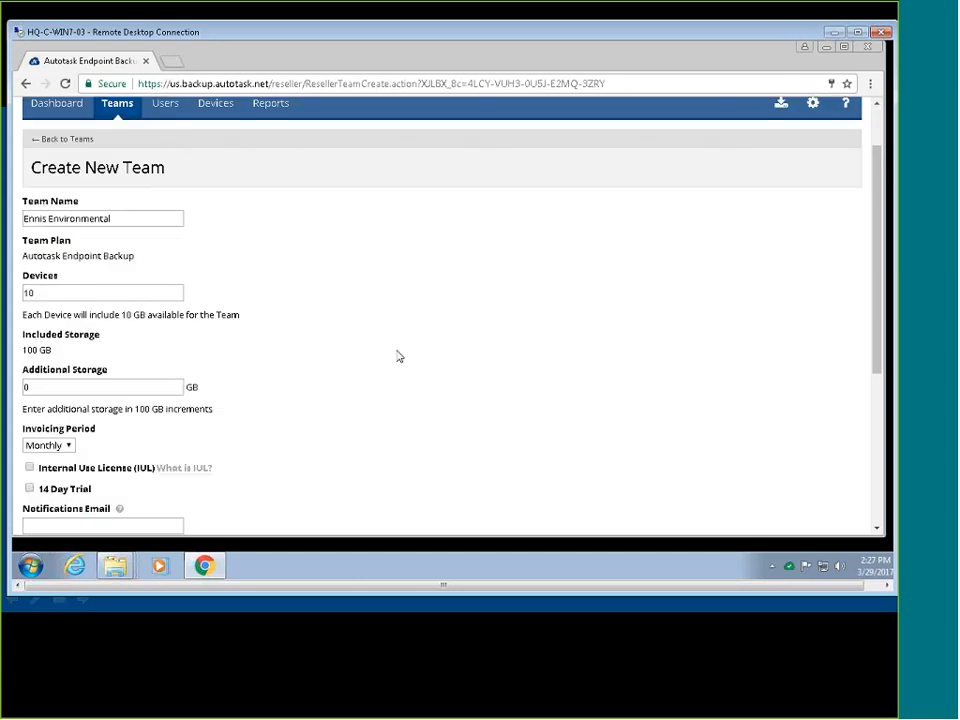
left_click(110, 388)
scroll(365, 391, "down", 1)
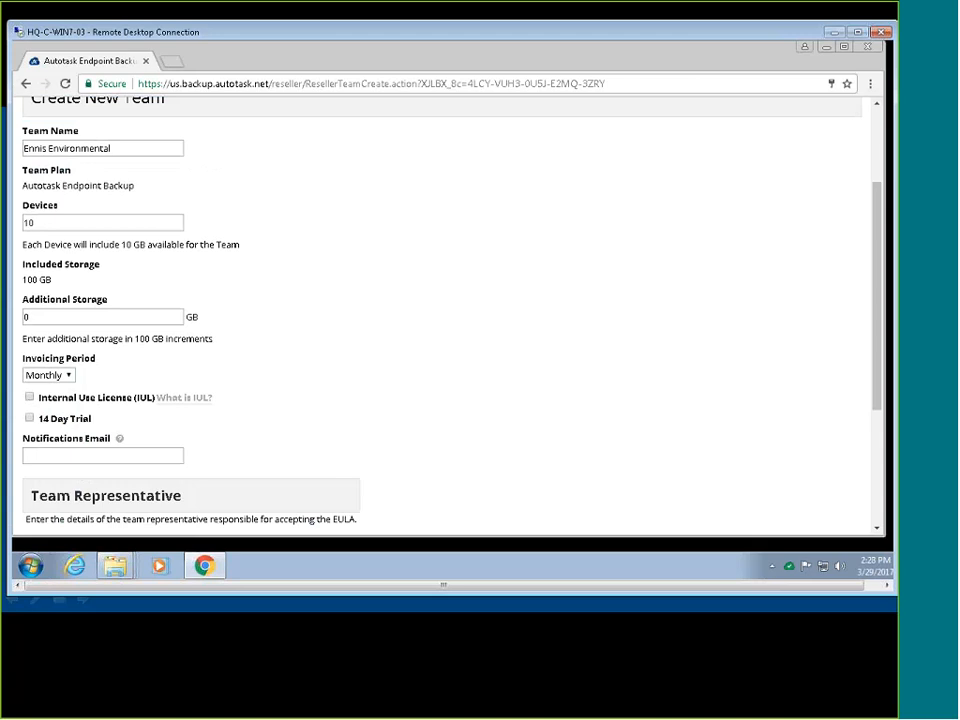
Enter the notifications e-mail address and the team representative's full name.
left_click(175, 455)
scroll(308, 441, "down", 1)
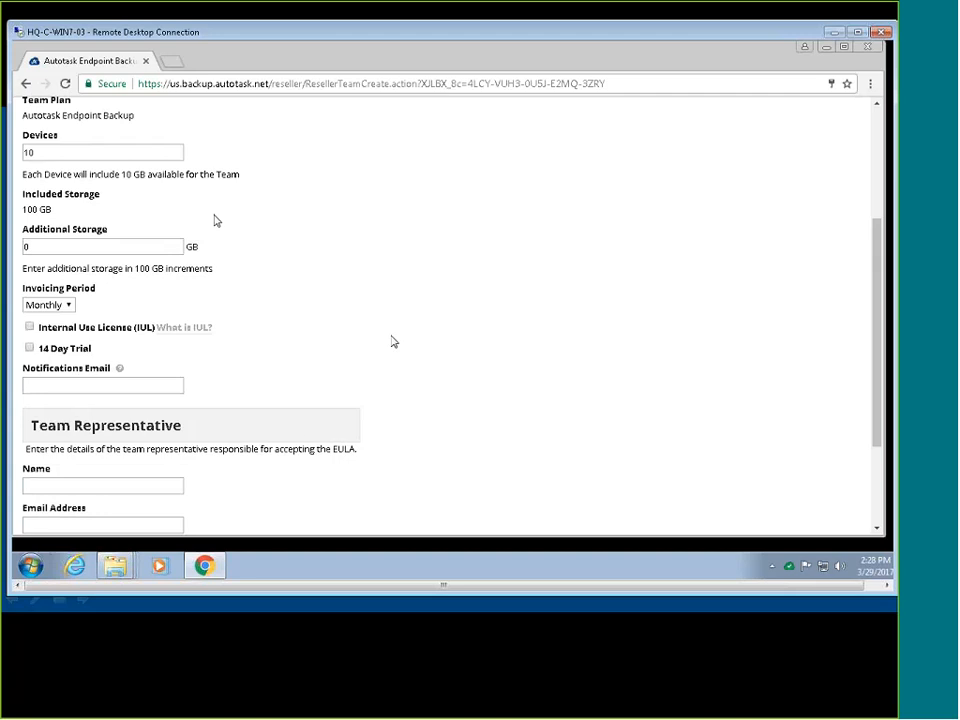
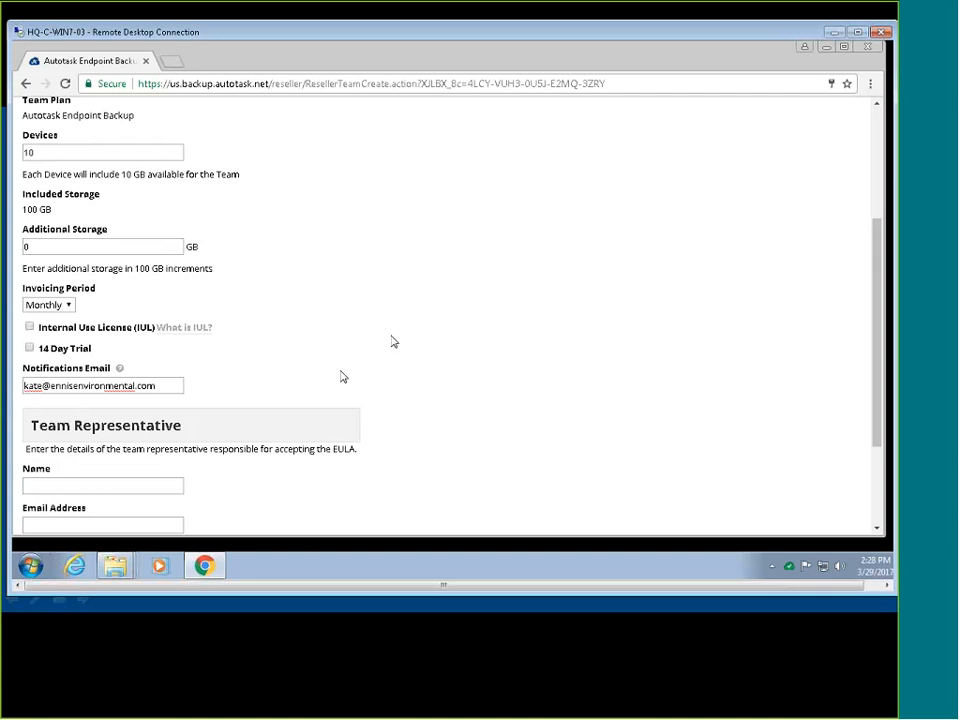
left_click(94, 485)
scroll(109, 485, "down", 1)
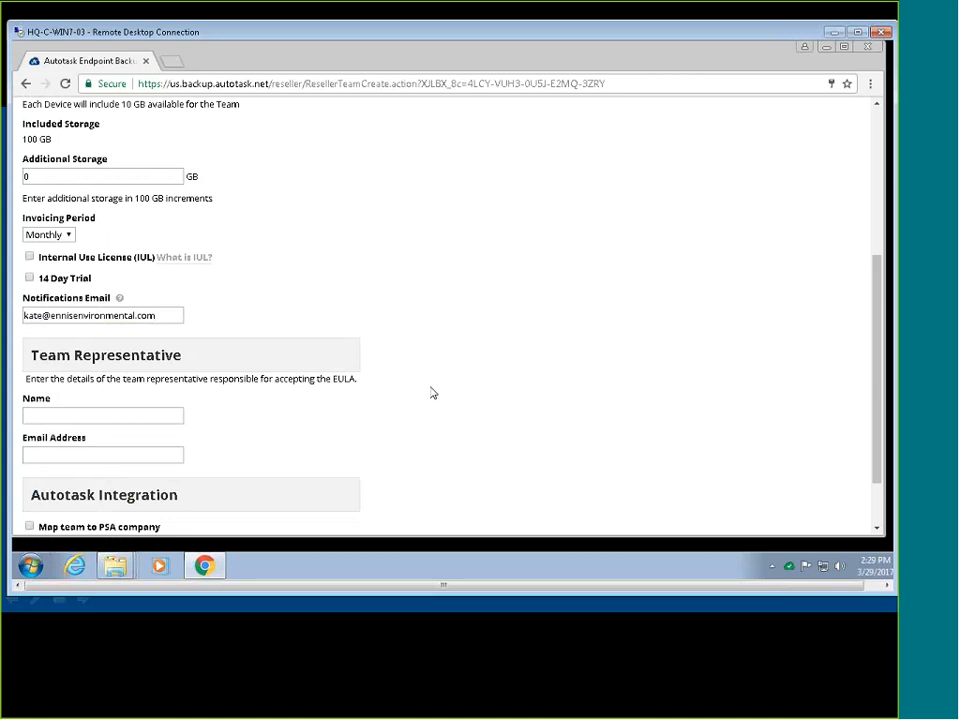
key("Tab")
Copy the notifications e-mail into the representative's Email Address field.
triple_click(146, 315)
right_click(146, 315)
left_click(186, 343)
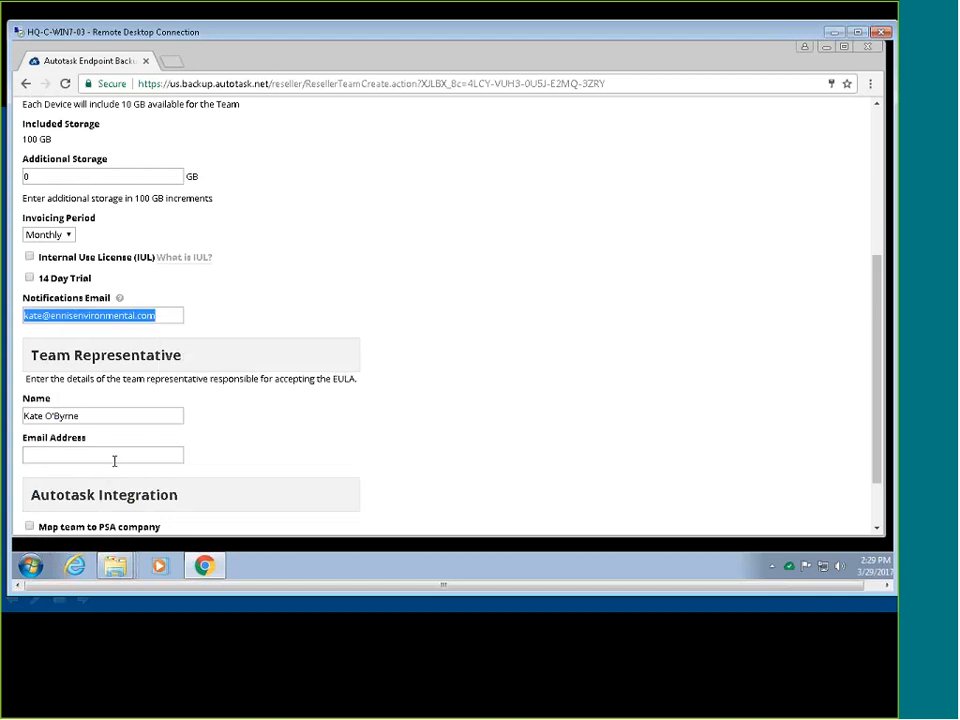
left_click(114, 456)
key("ctrl+v")
scroll(351, 422, "down", 2)
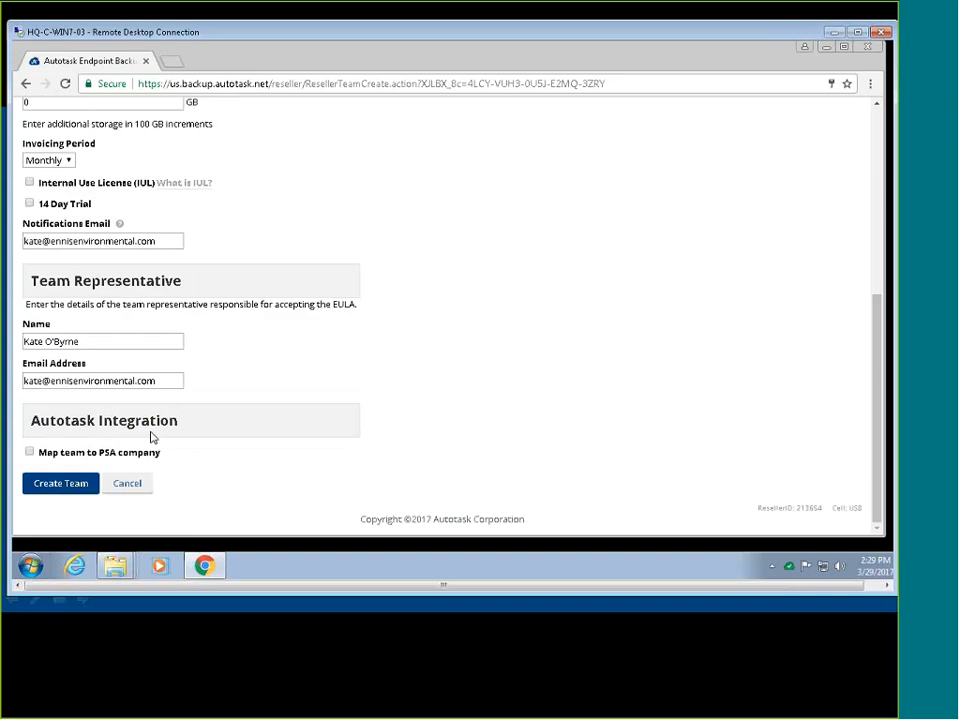
Map the team to the existing PSA company Ennis Environmental Services, account ID 215.
left_click(30, 452)
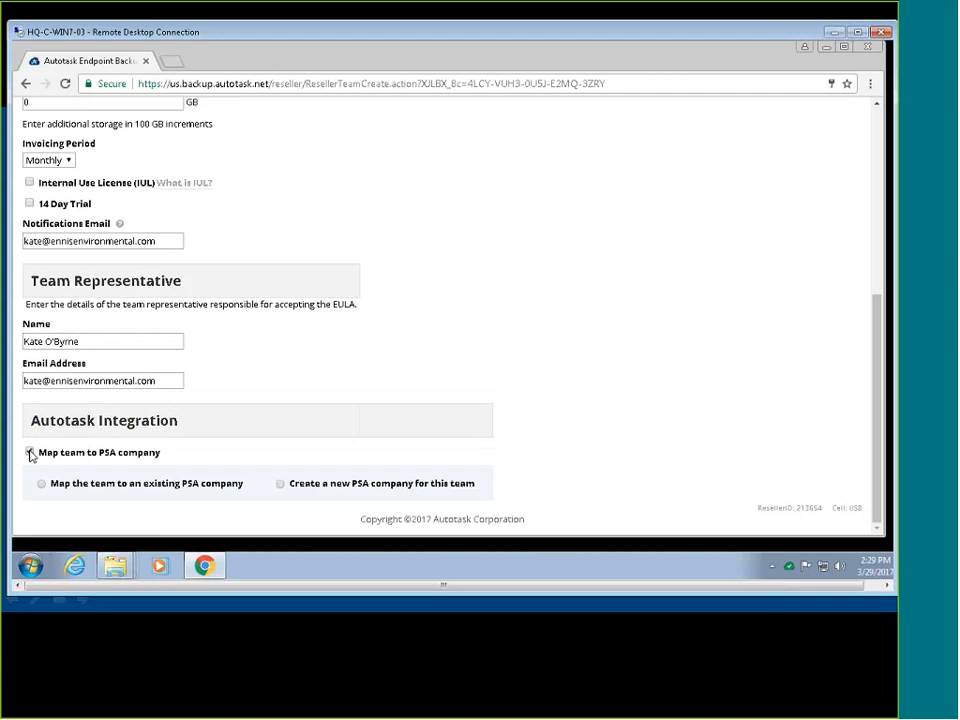
scroll(167, 470, "down", 1)
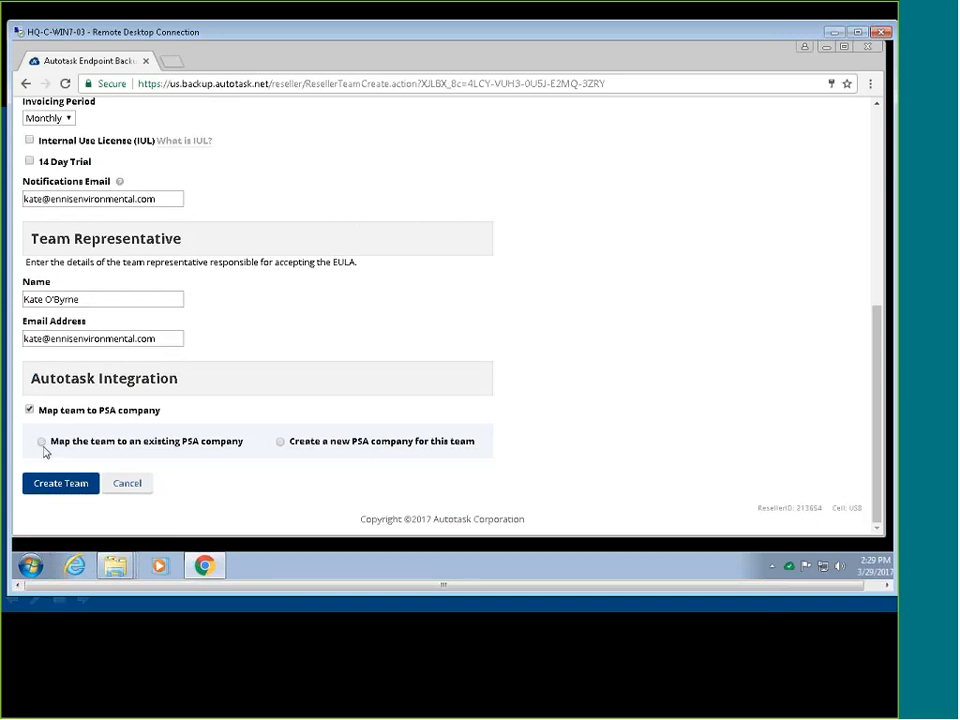
left_click(41, 443)
scroll(170, 465, "down", 1)
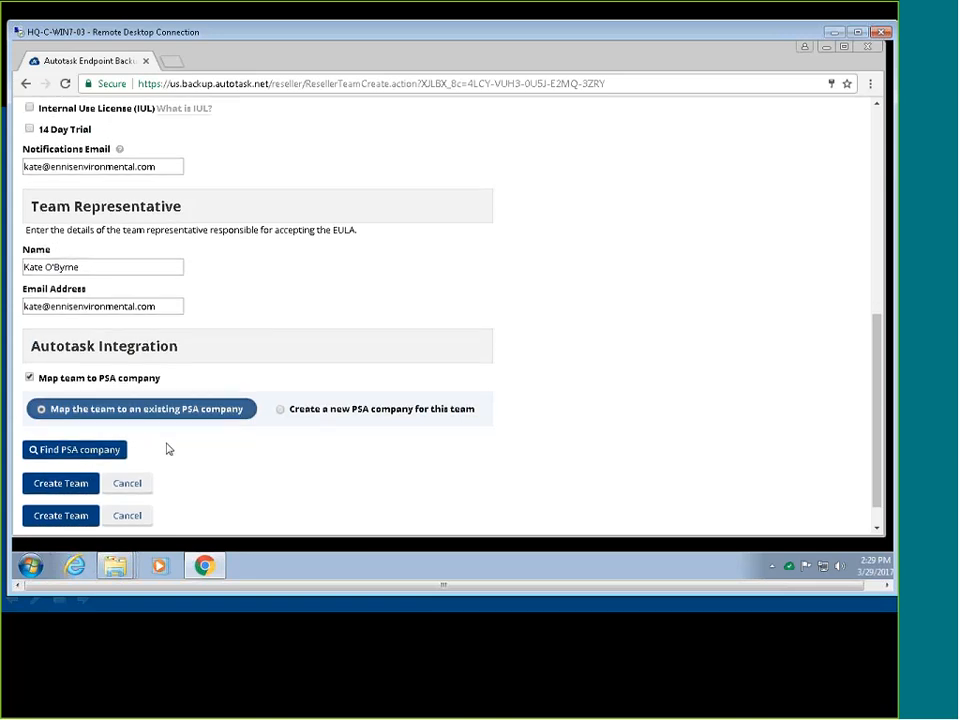
left_click(118, 452)
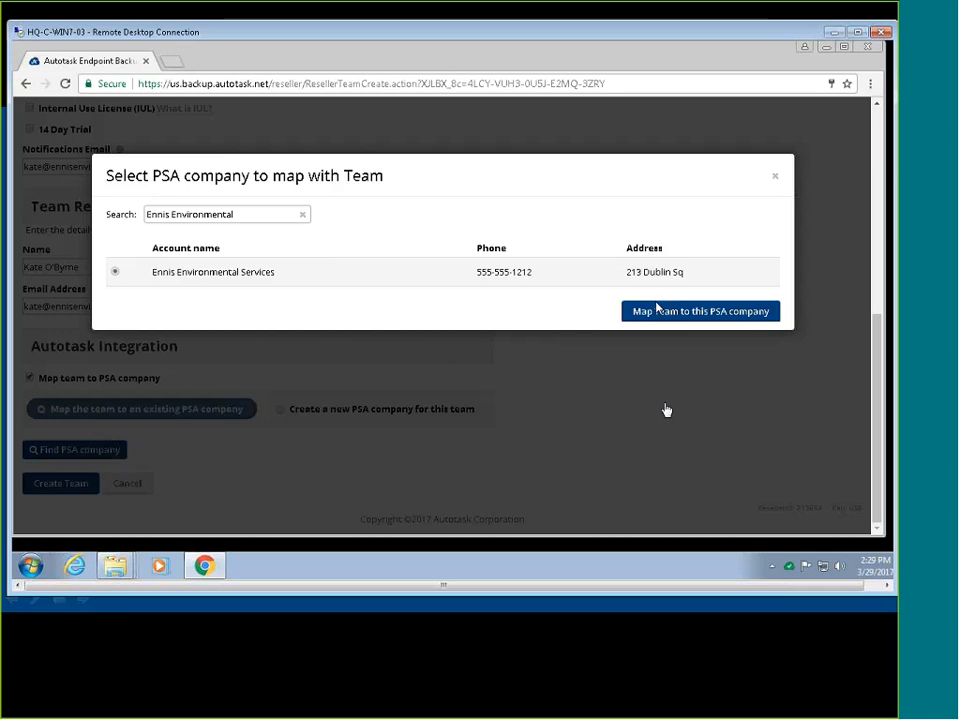
left_click(657, 310)
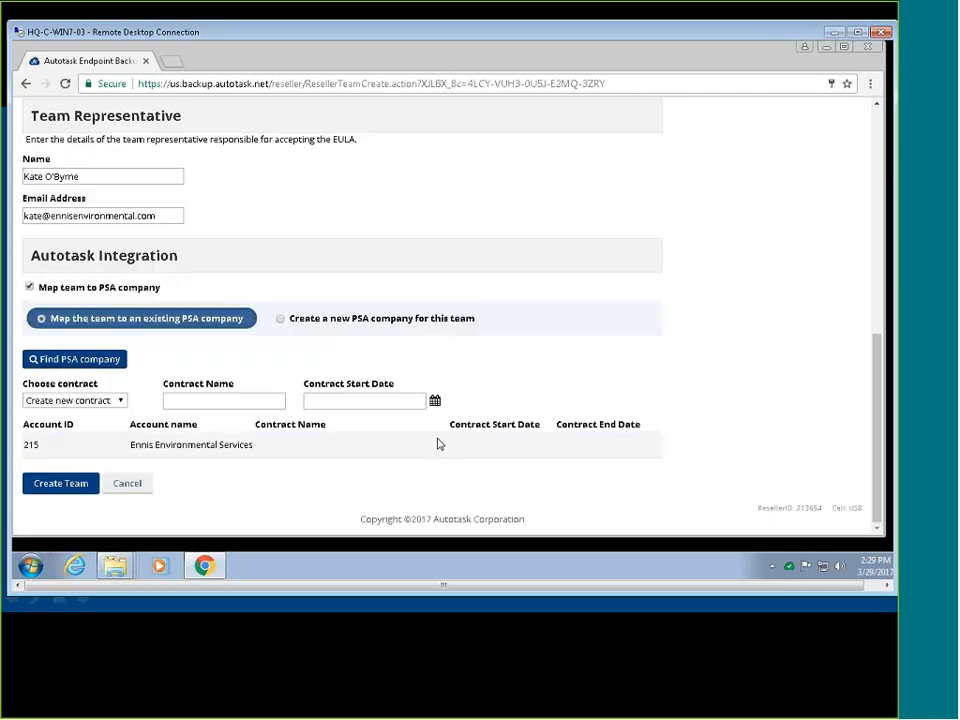
Create a new contract 'AEB Monthly' with start date 04/01/2017.
left_click(54, 405)
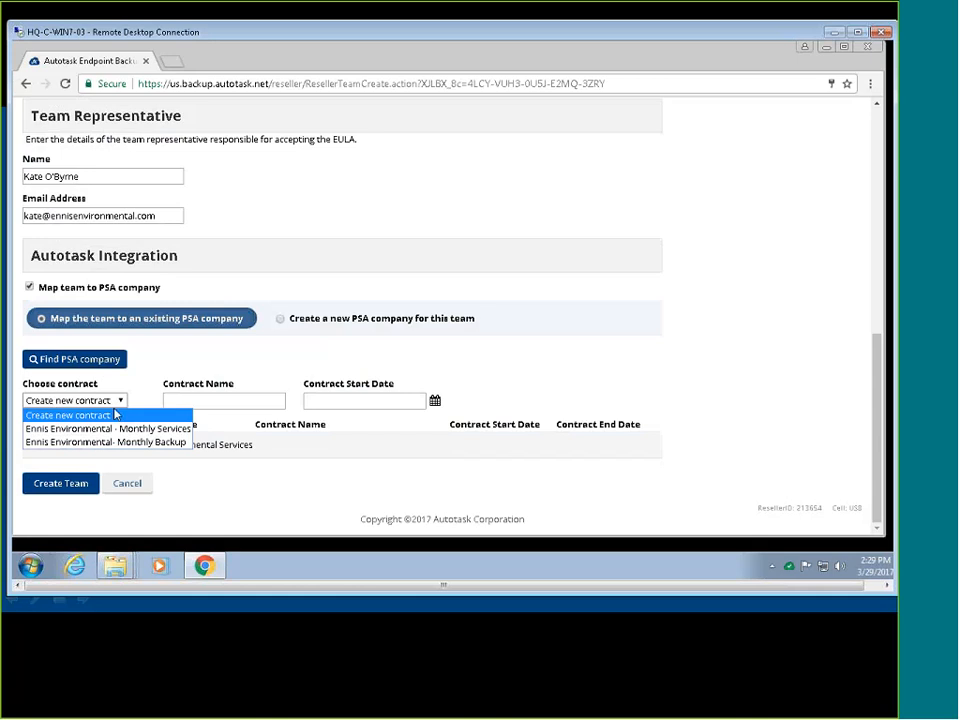
left_click(116, 414)
left_click(225, 399)
type("AE")
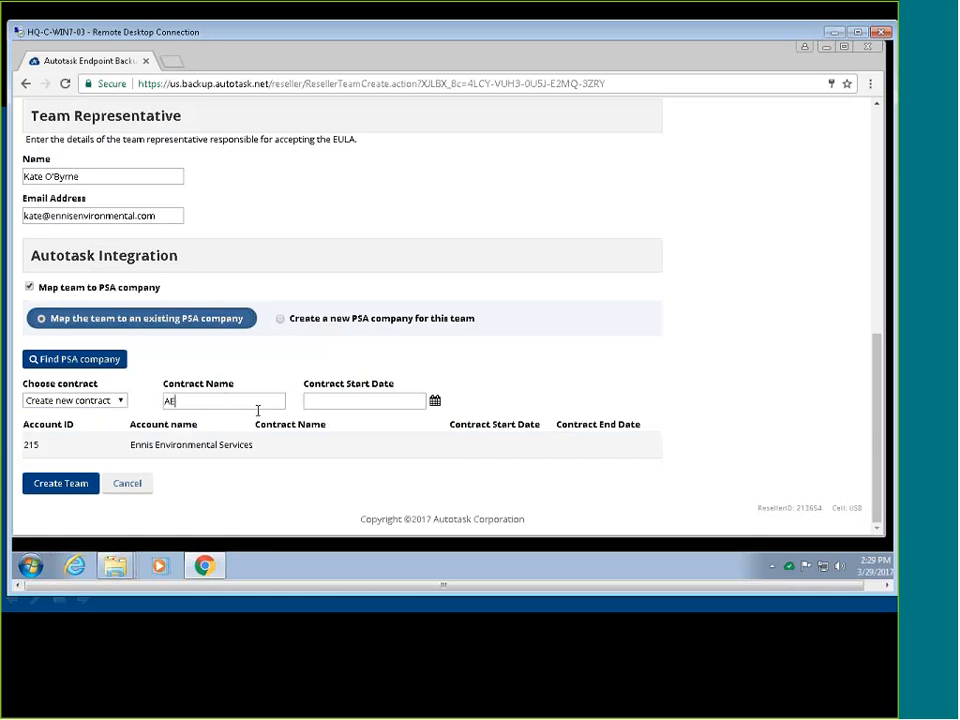
type("B")
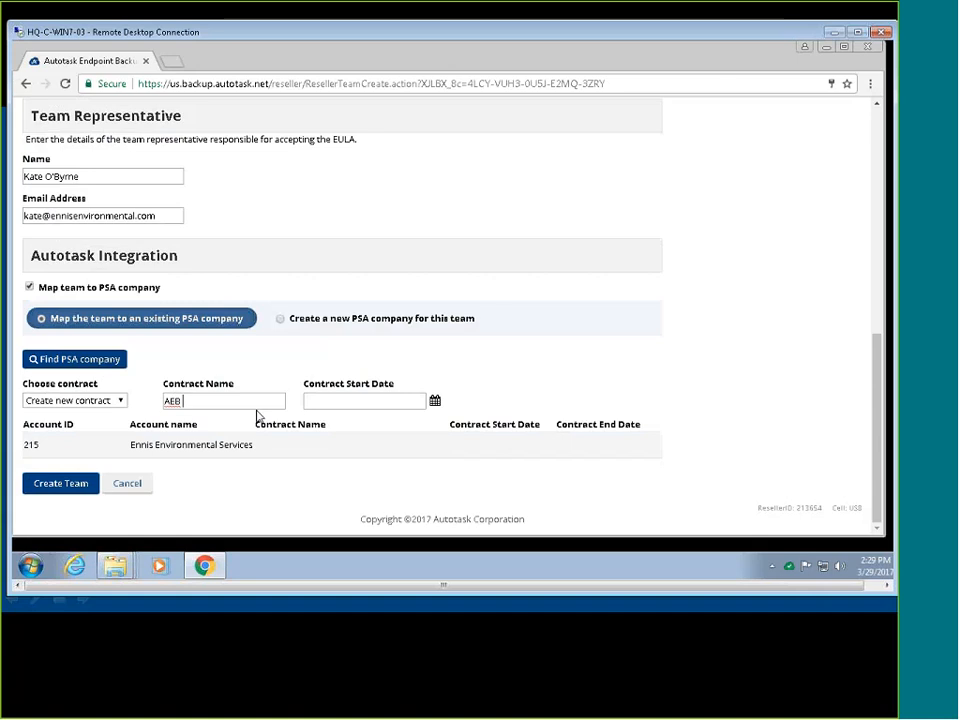
type(" Monthly")
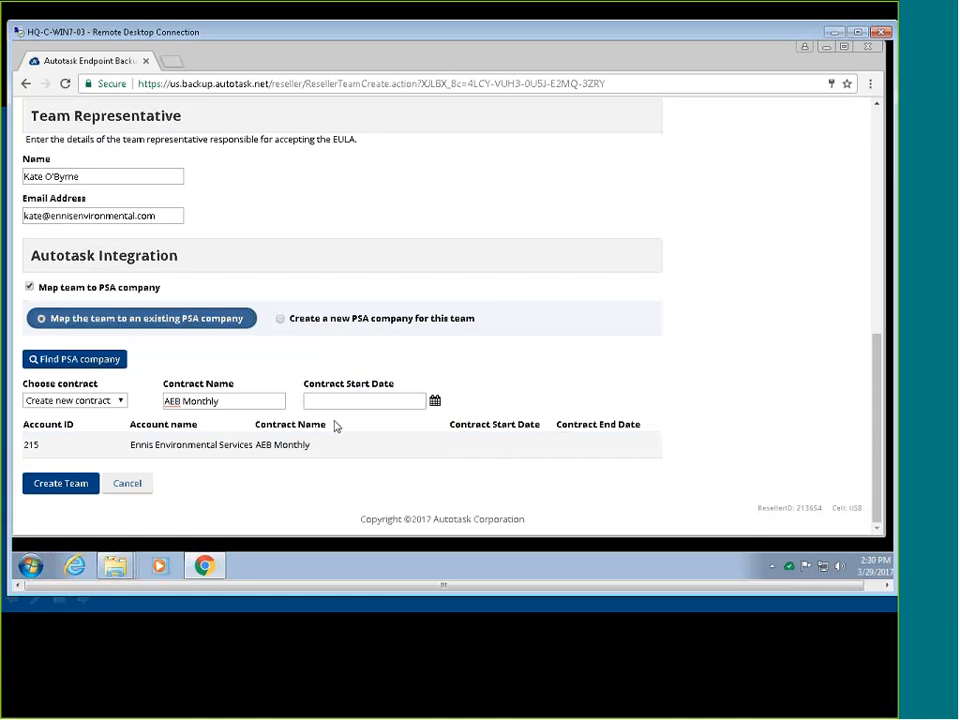
left_click(435, 400)
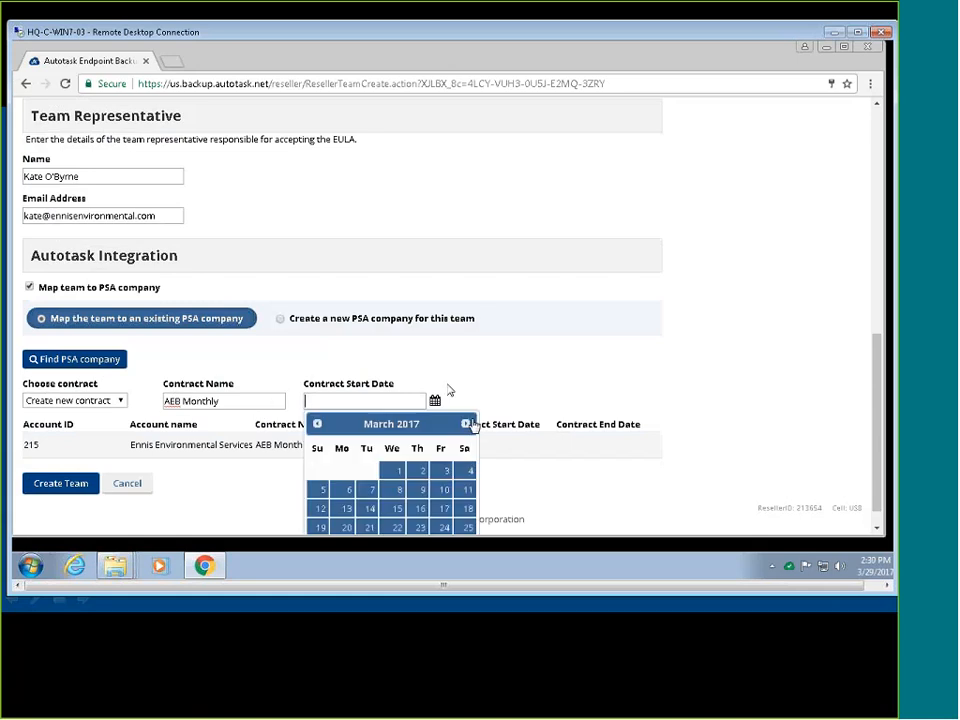
left_click(465, 424)
left_click(466, 469)
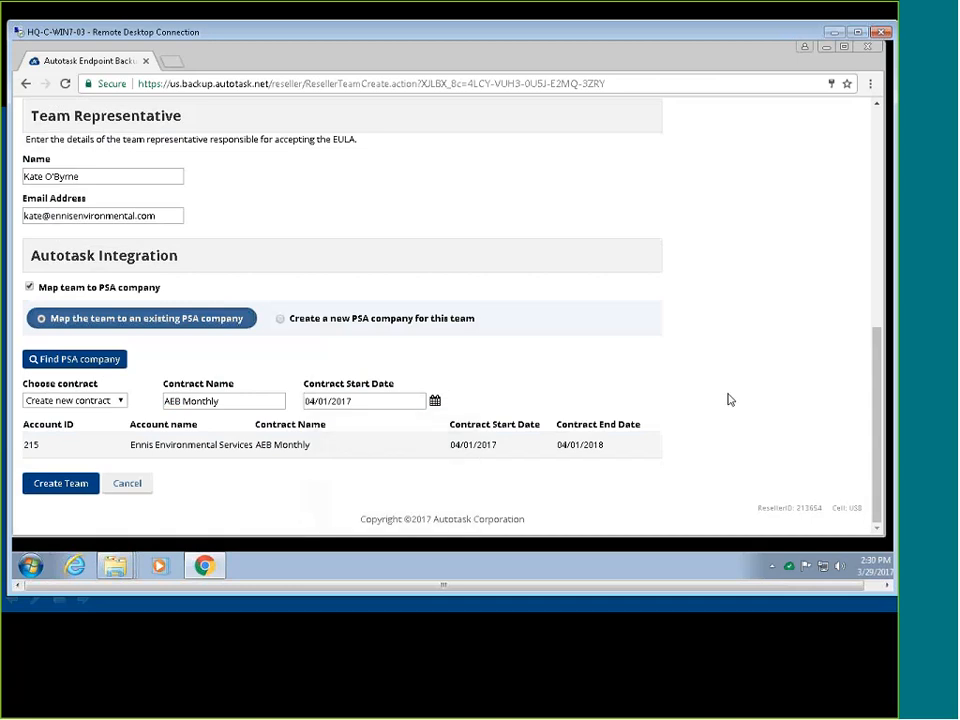
Create the Ennis Environmental team, then leave the remote session for the slides.
left_click(79, 485)
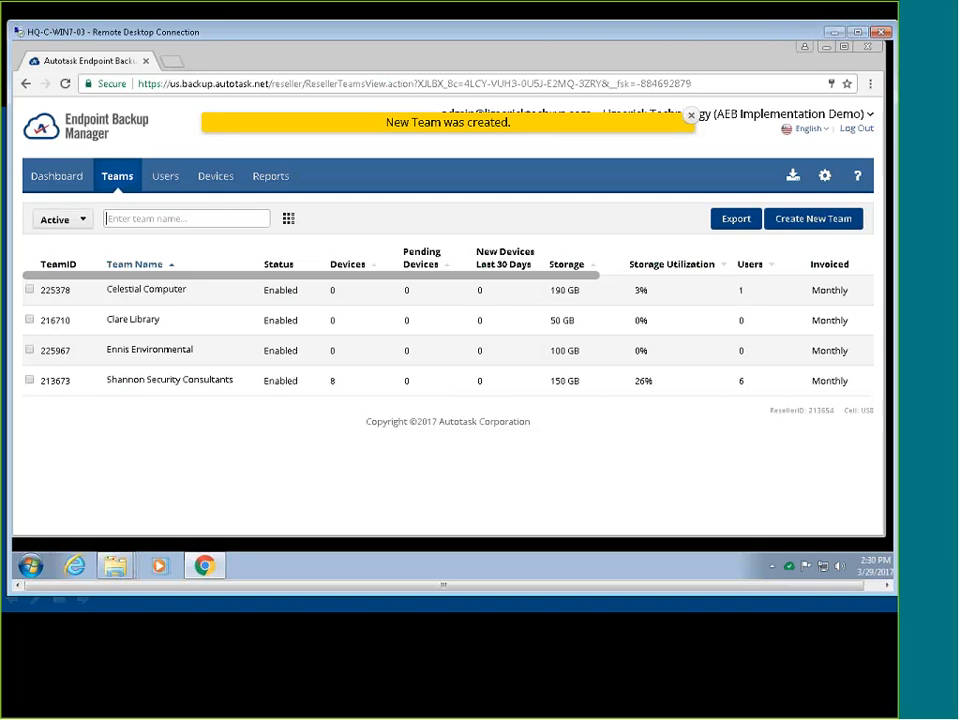
left_click(833, 35)
Advance two slides through the Desktop Agent: Configuration & Deployment section.
key("Right")
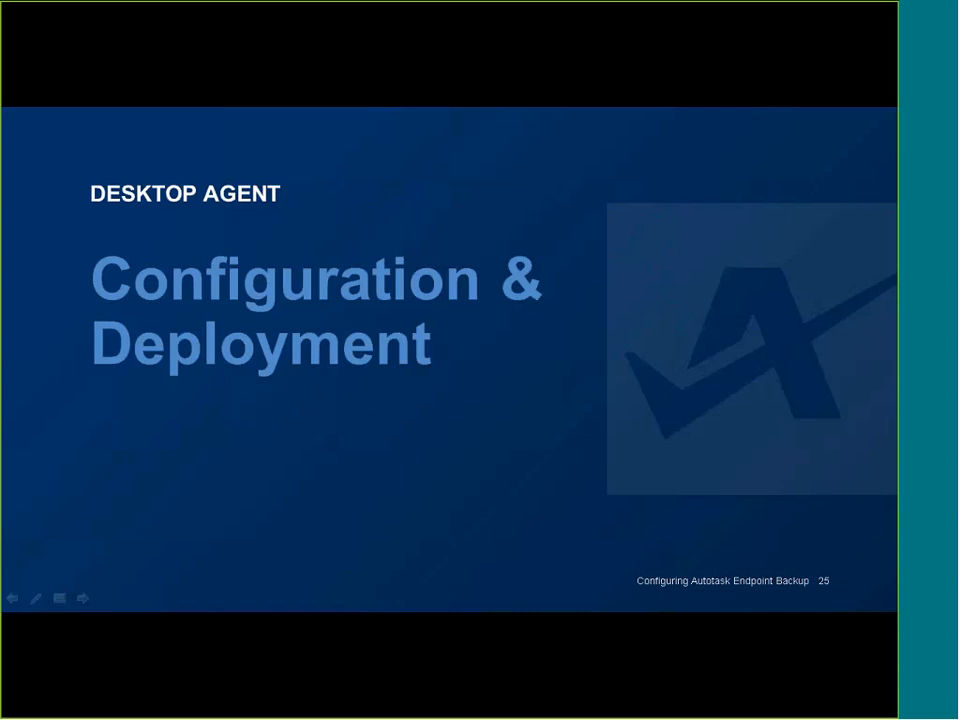
key("Right")
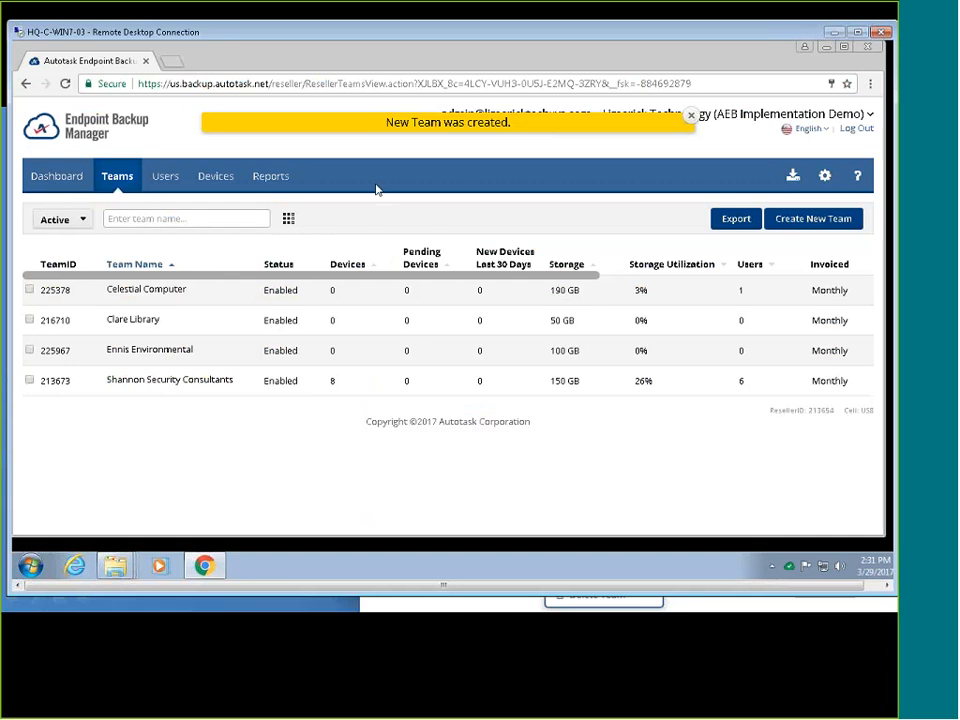
Open the Ennis Environmental team's management portal and go to its Defaults settings.
left_click(155, 352)
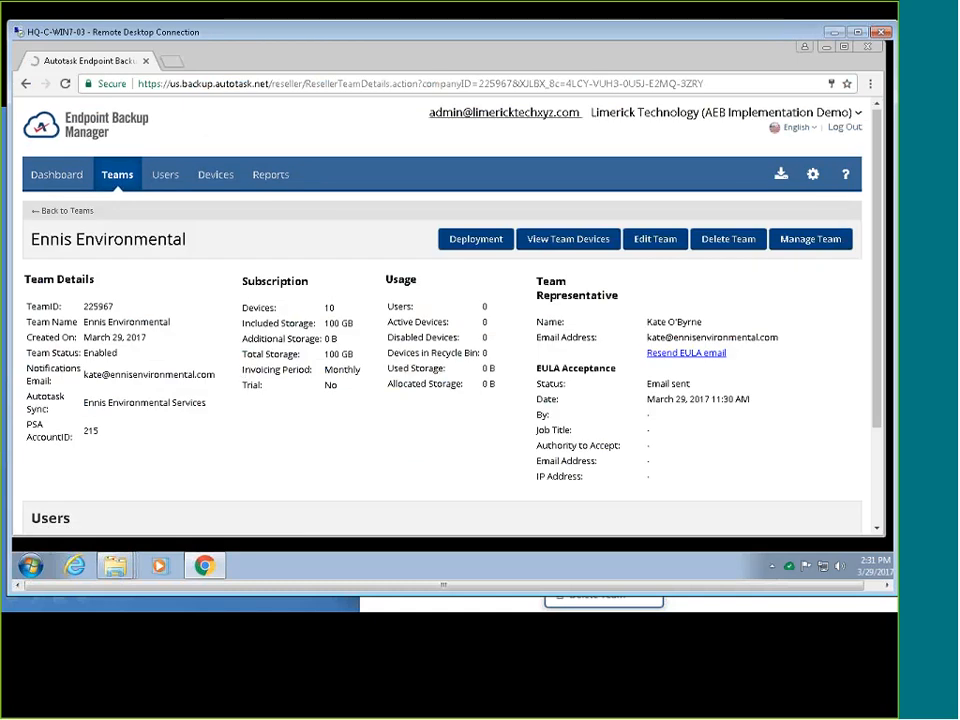
left_click(812, 242)
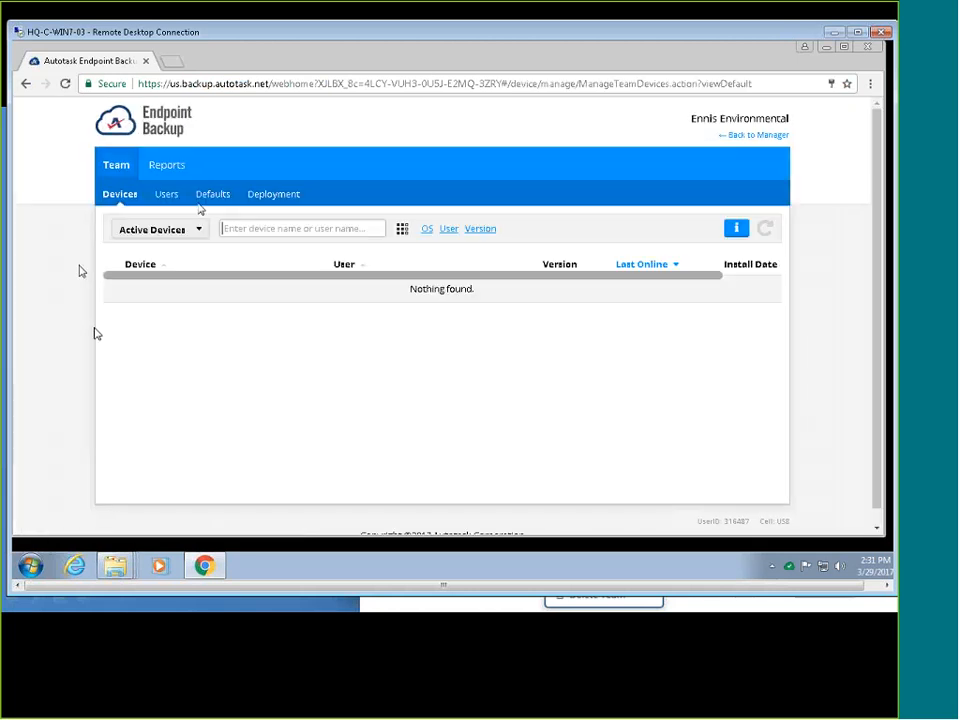
left_click(212, 195)
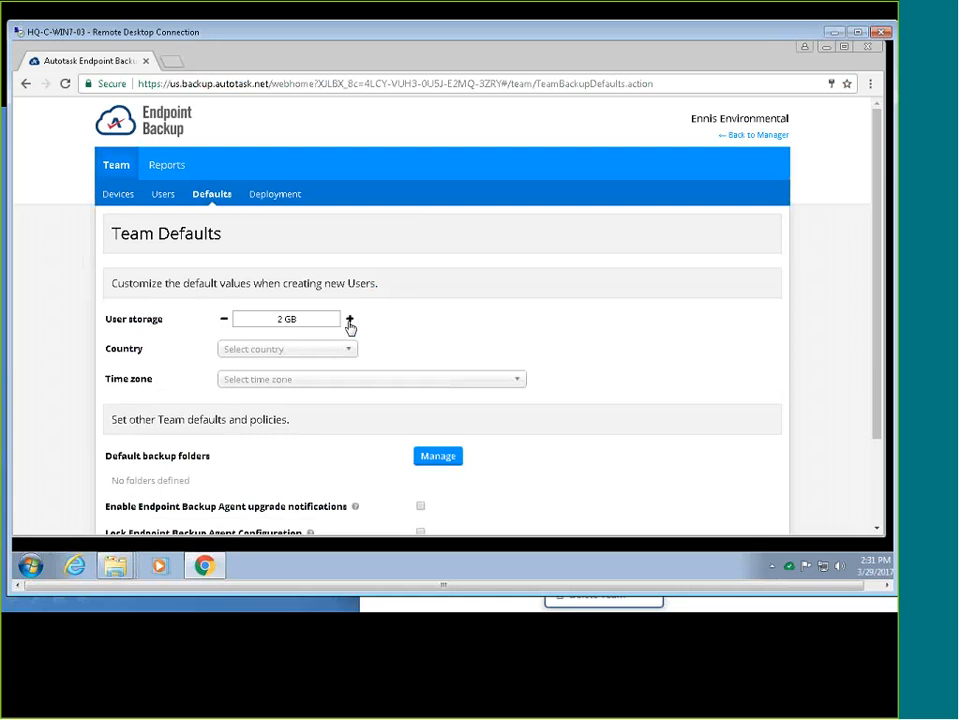
Set default user storage to 5 GB and country to Ireland, and lock the backup agent configuration.
left_click(350, 320)
left_click(367, 338)
scroll(367, 342, "down", 1)
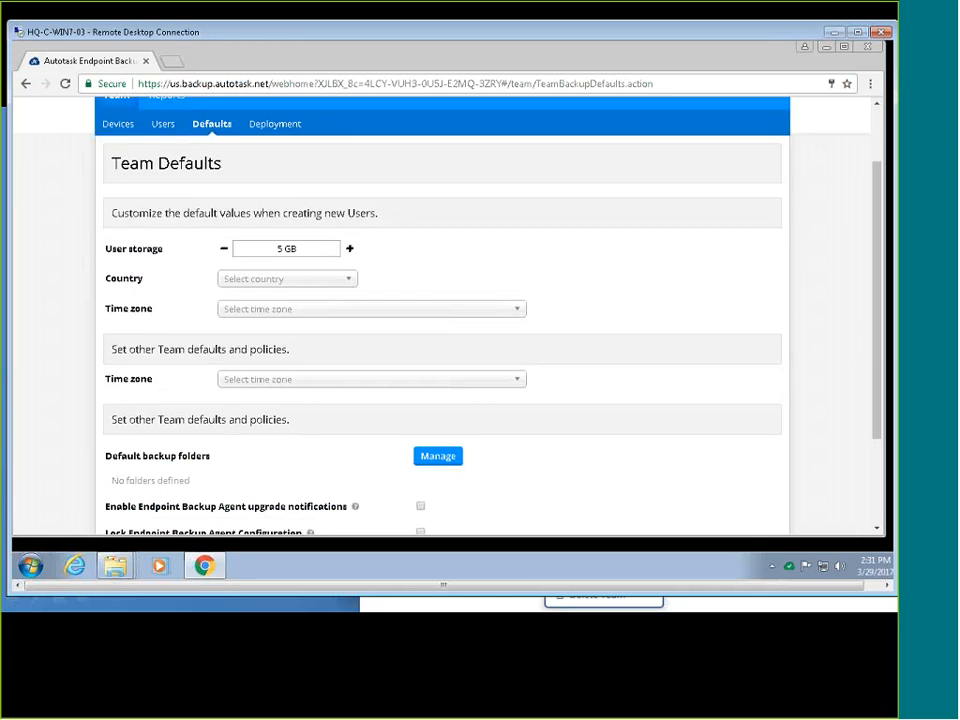
left_click(311, 282)
type("ire")
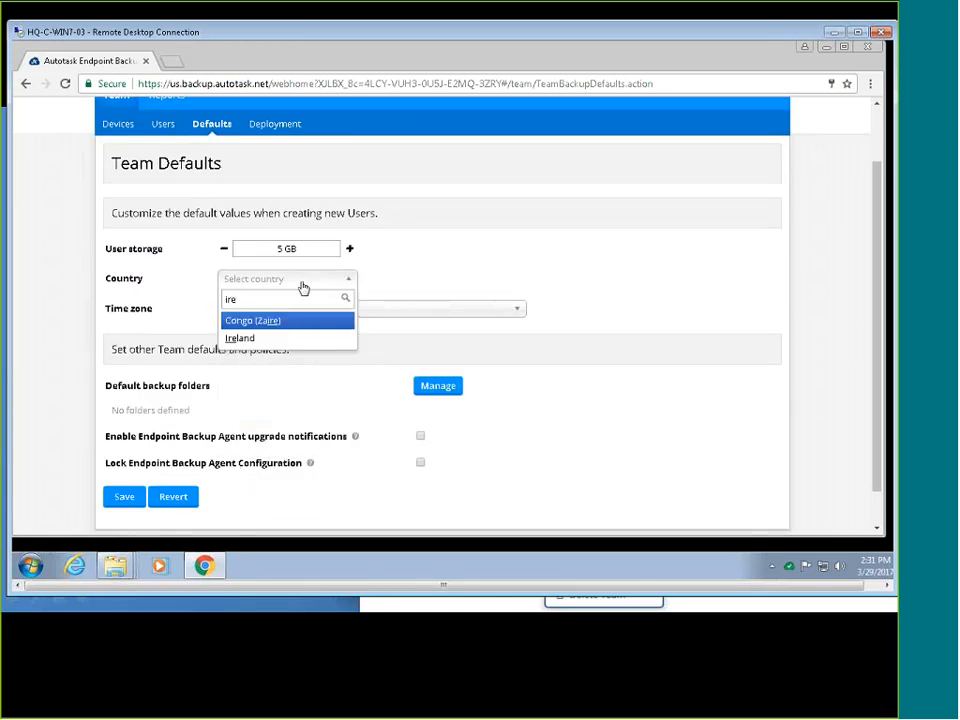
key("Down")
key("Return")
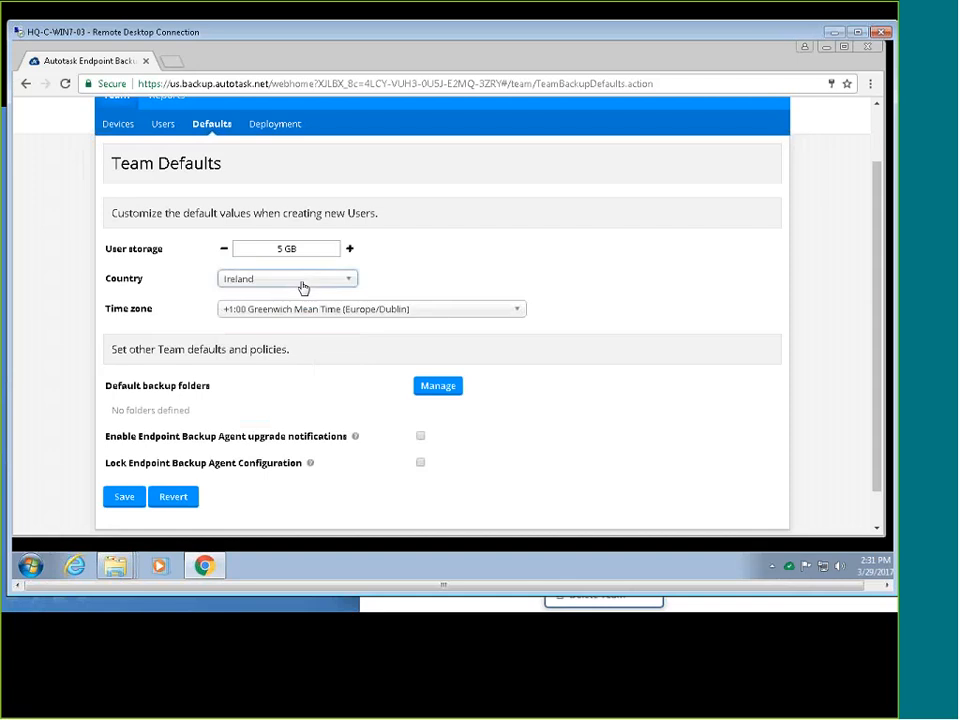
left_click(527, 272)
scroll(634, 294, "down", 1)
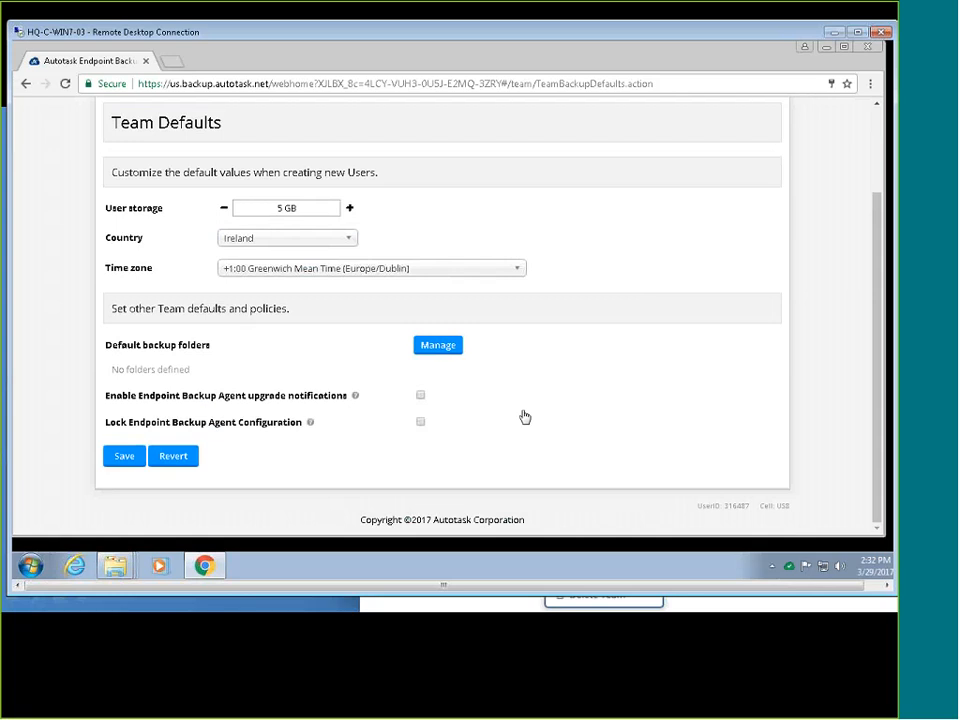
left_click(420, 424)
Save the team defaults and add Windows backup folder %UserProfile%\Desktop\financial\q2.
left_click(123, 455)
scroll(531, 473, "down", 2)
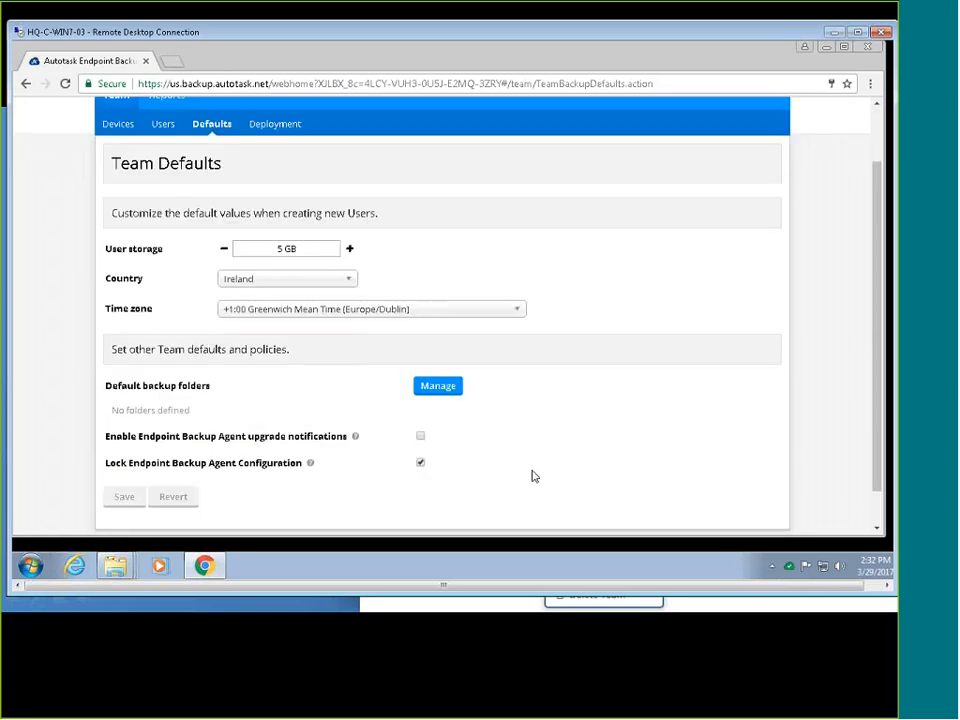
left_click(447, 387)
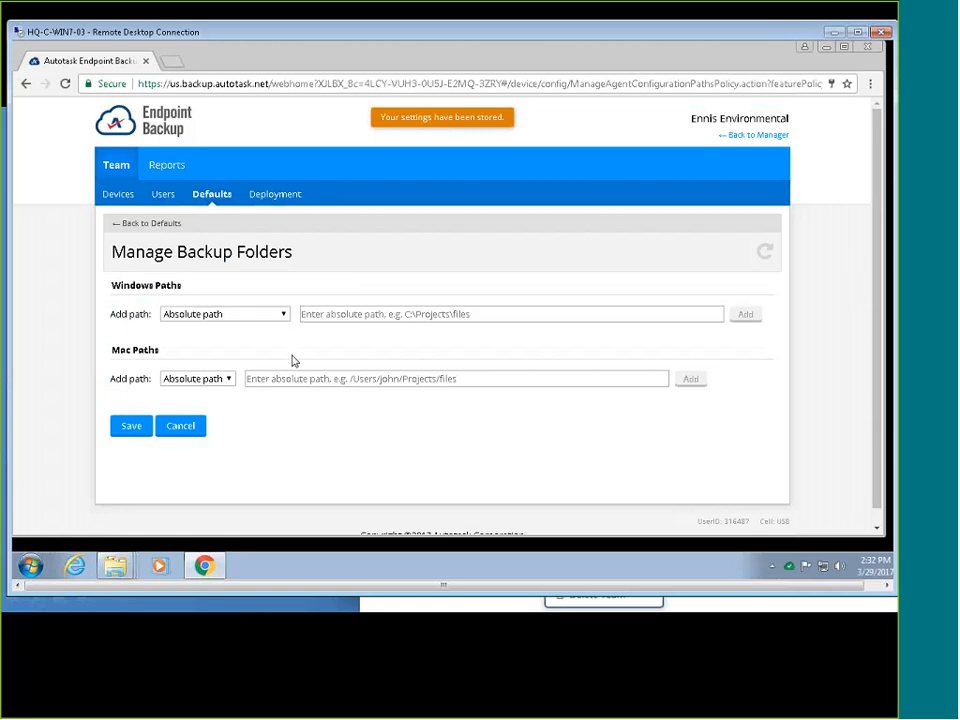
left_click(268, 316)
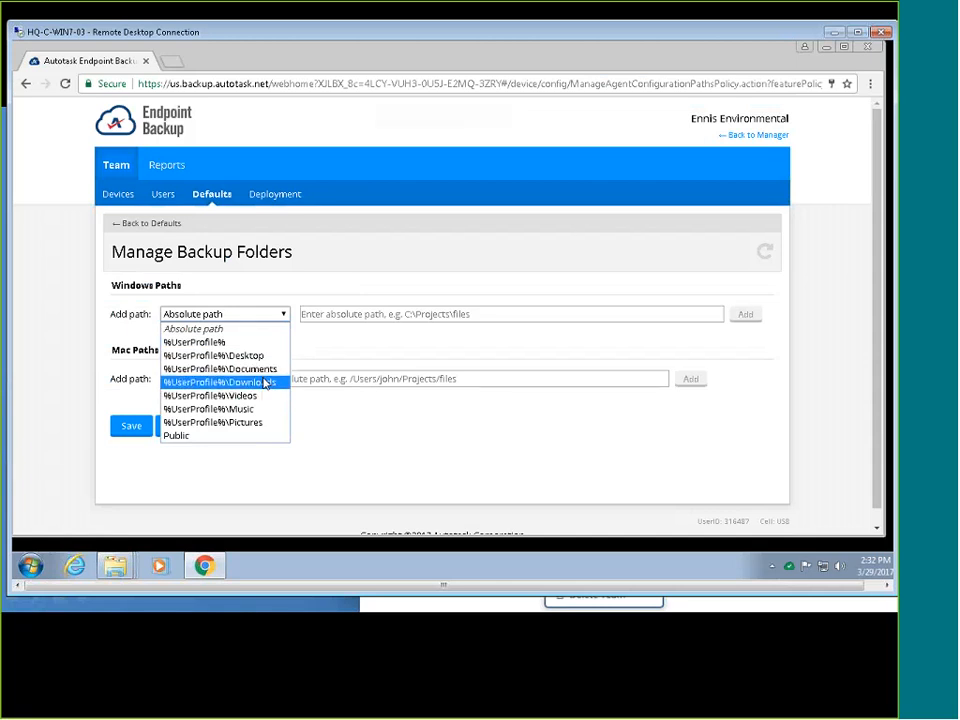
left_click(263, 355)
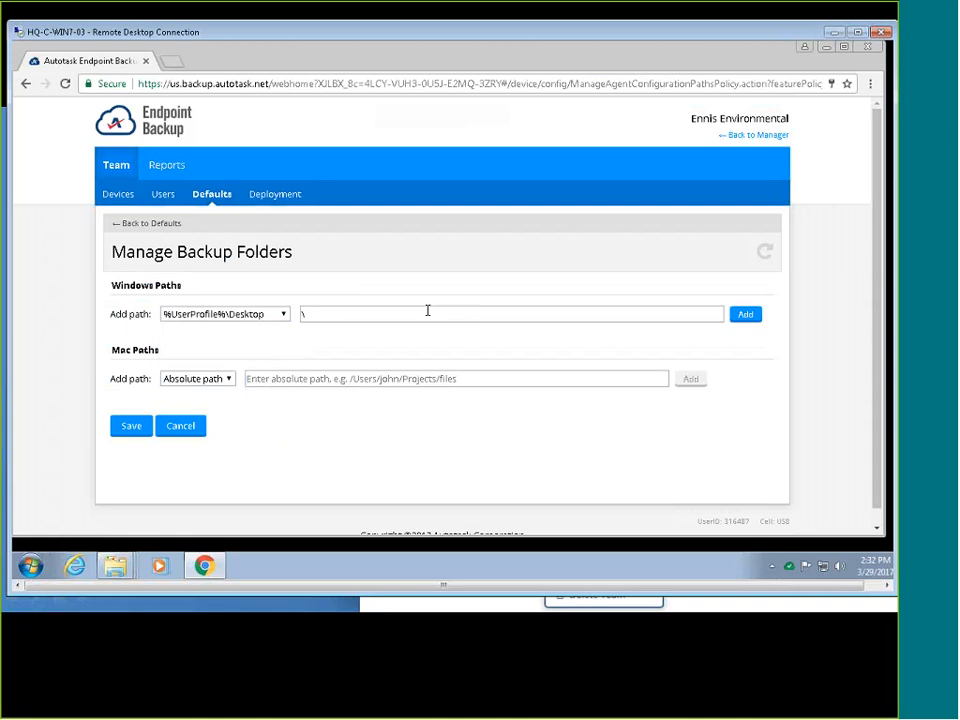
type("financial\\q2")
left_click(750, 316)
Add Mac backup folder ~/Desktop/financial/q2.
left_click(204, 404)
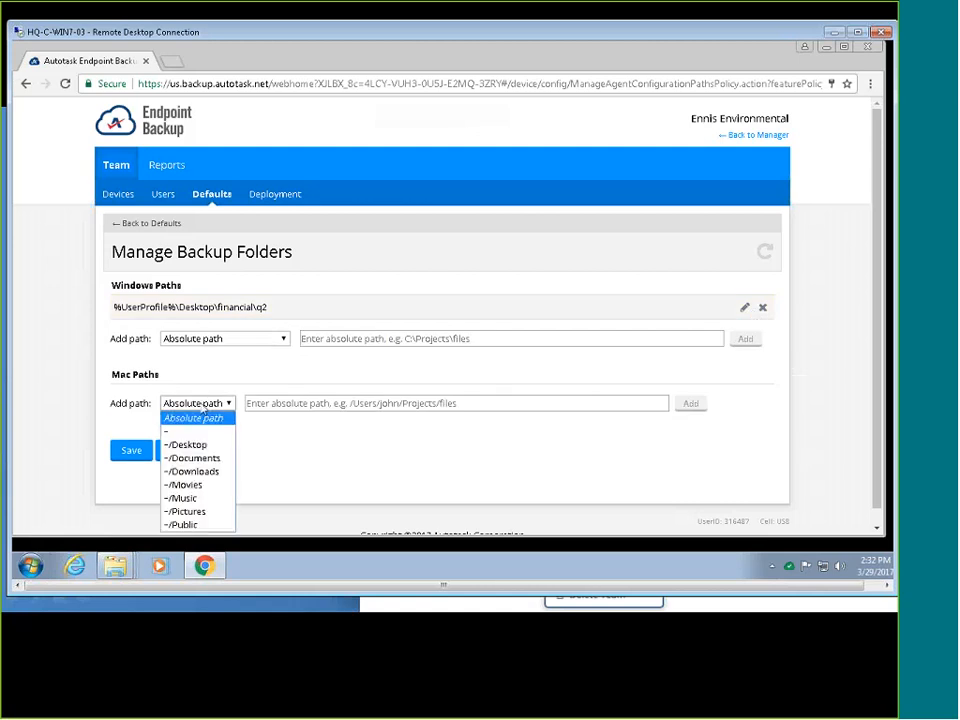
left_click(188, 444)
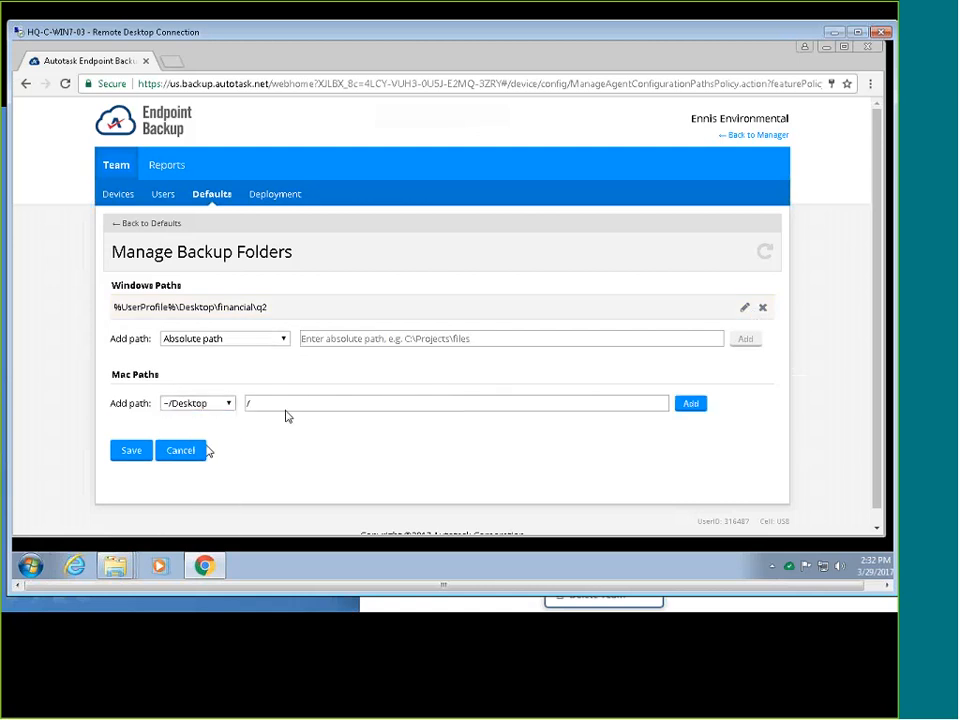
type("financial/q2")
left_click(691, 403)
scroll(417, 474, "down", 1)
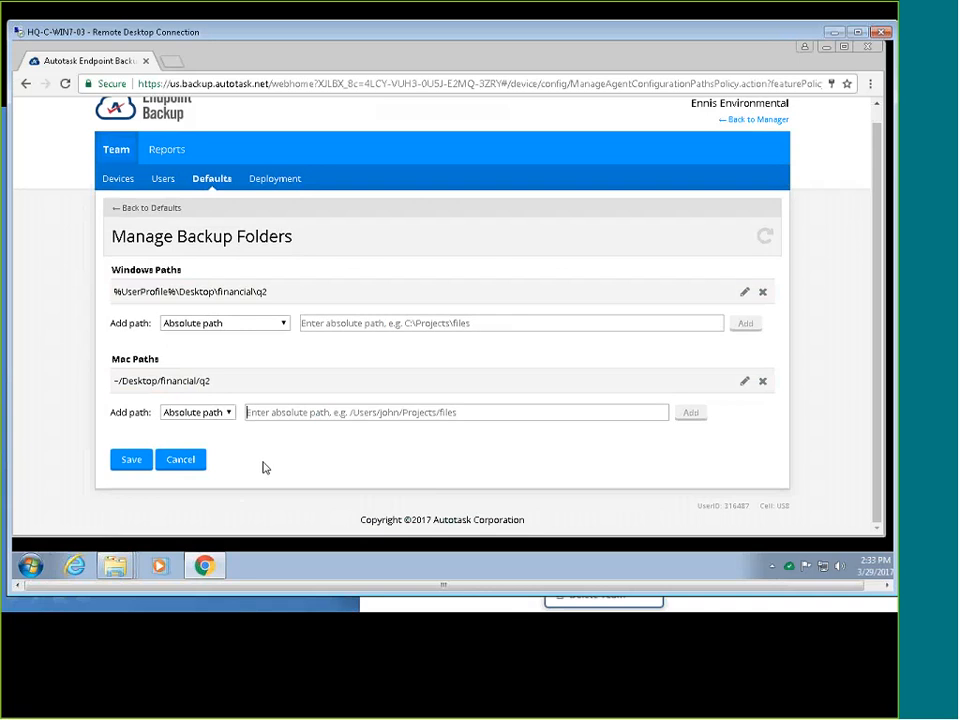
Save the financial\q2 default backup folders and go to the team's Deployment page.
left_click(129, 460)
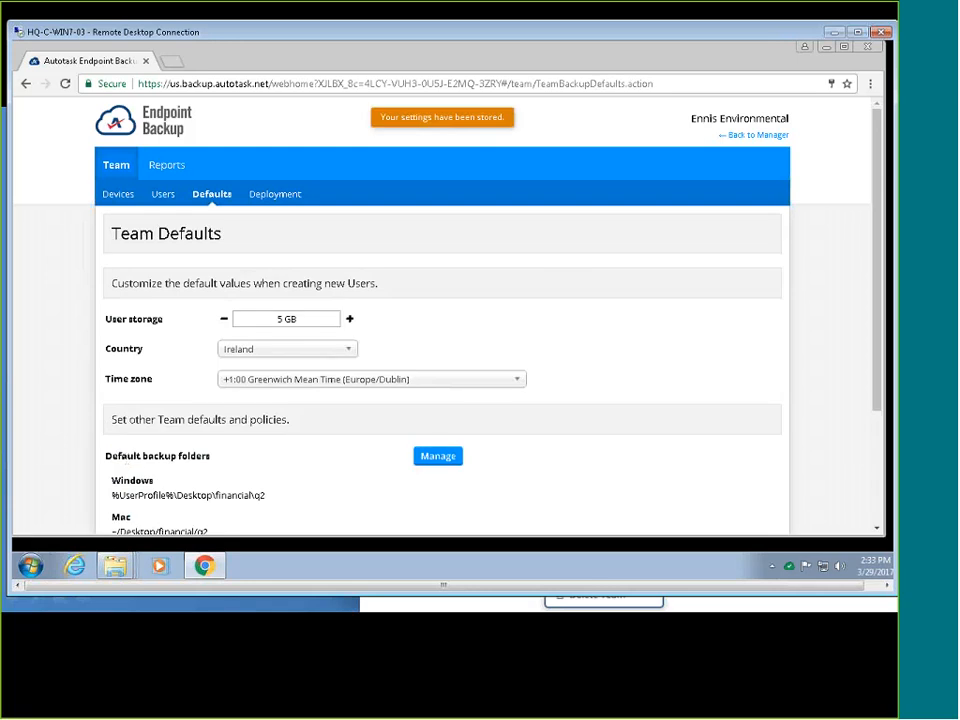
scroll(628, 392, "down", 2)
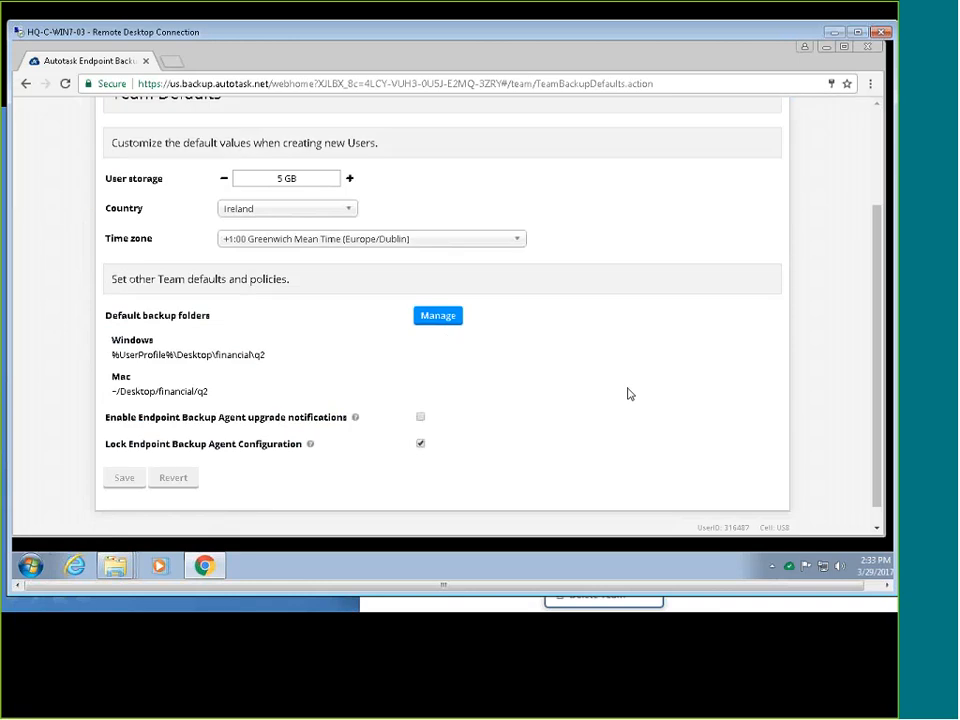
scroll(575, 458, "up", 1)
scroll(572, 460, "up", 1)
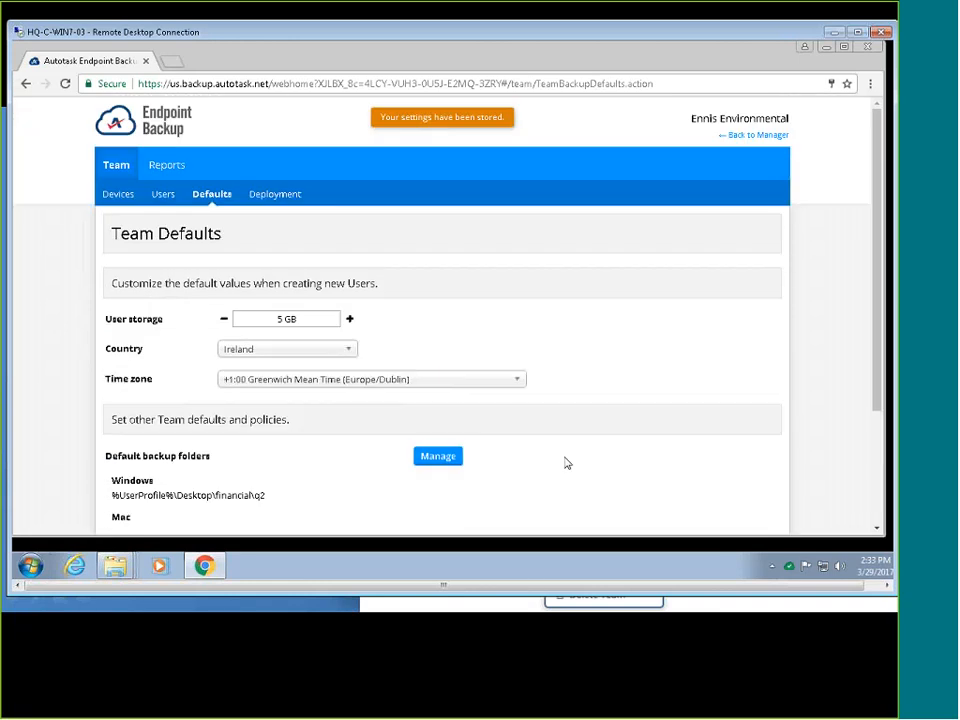
left_click(273, 194)
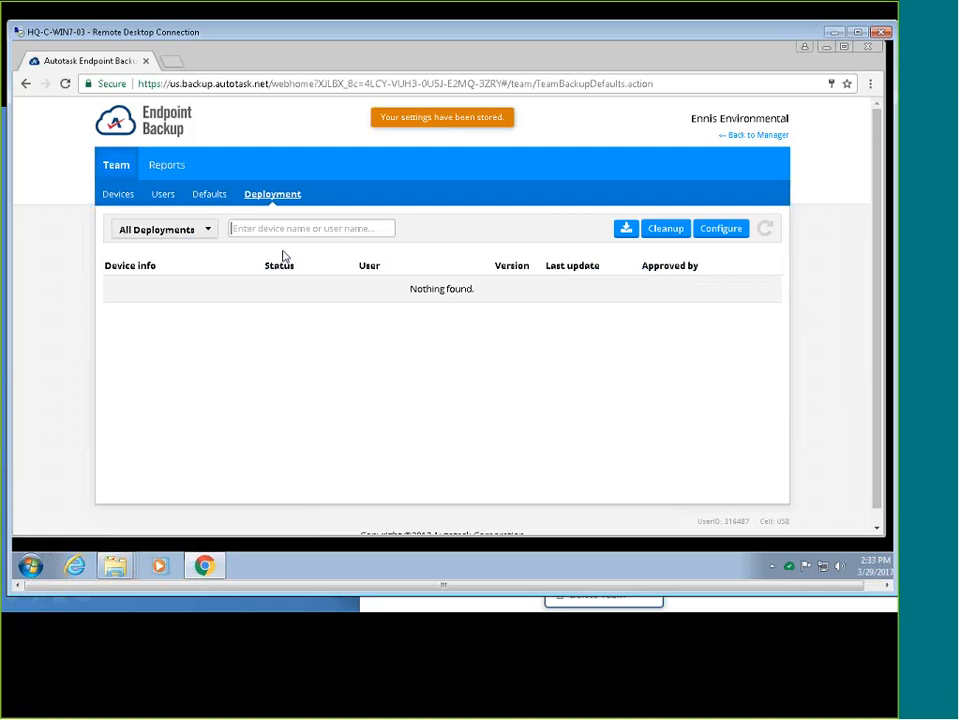
Generate and create a new team key in the Deployment Configuration.
left_click(721, 228)
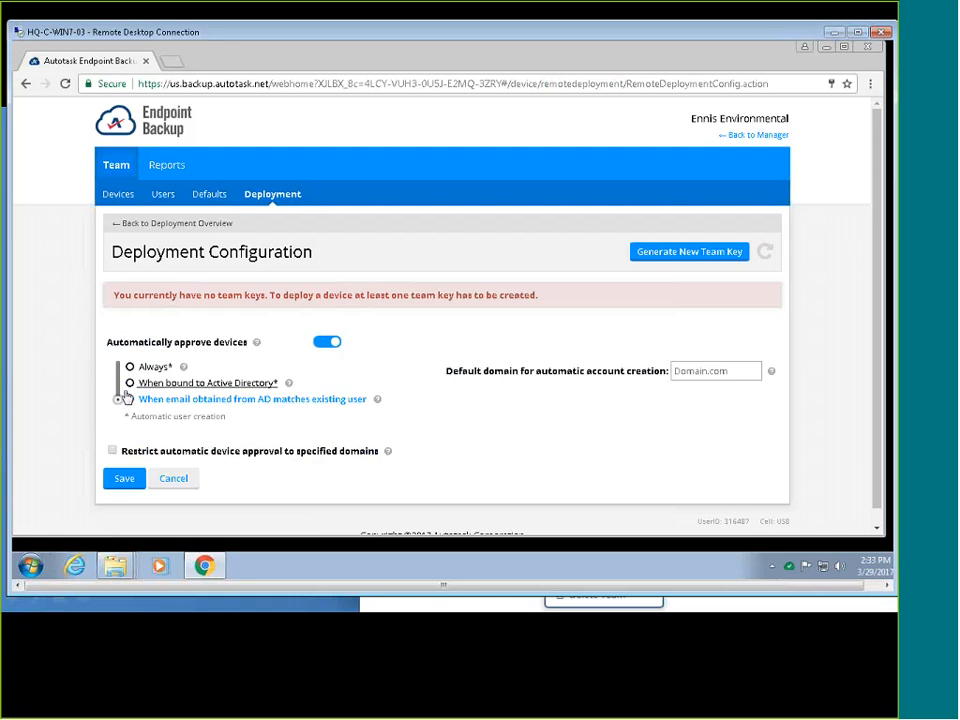
left_click(683, 257)
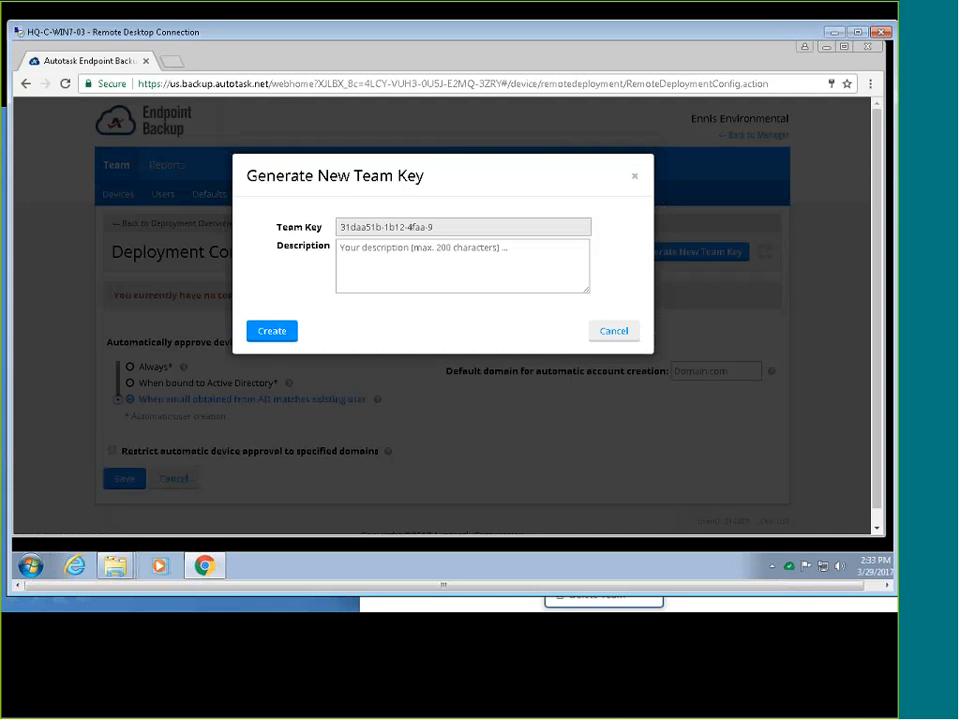
left_click(272, 331)
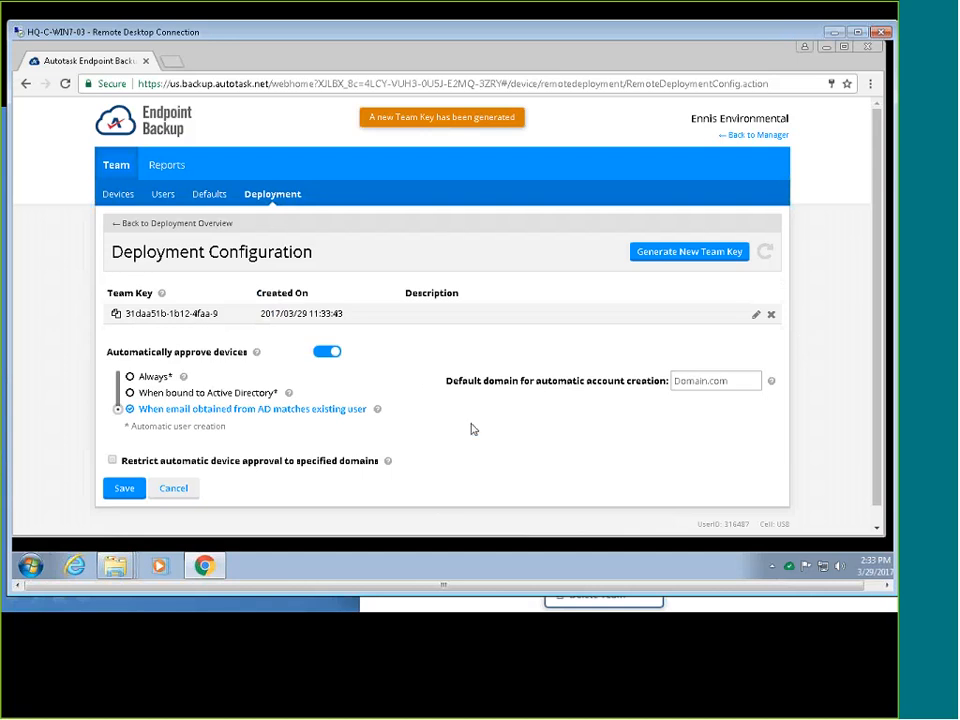
Keep auto-approval on, set default domain ennisenvironmentalxyz.com, and approve when AD email matches an existing user.
scroll(705, 488, "down", 1)
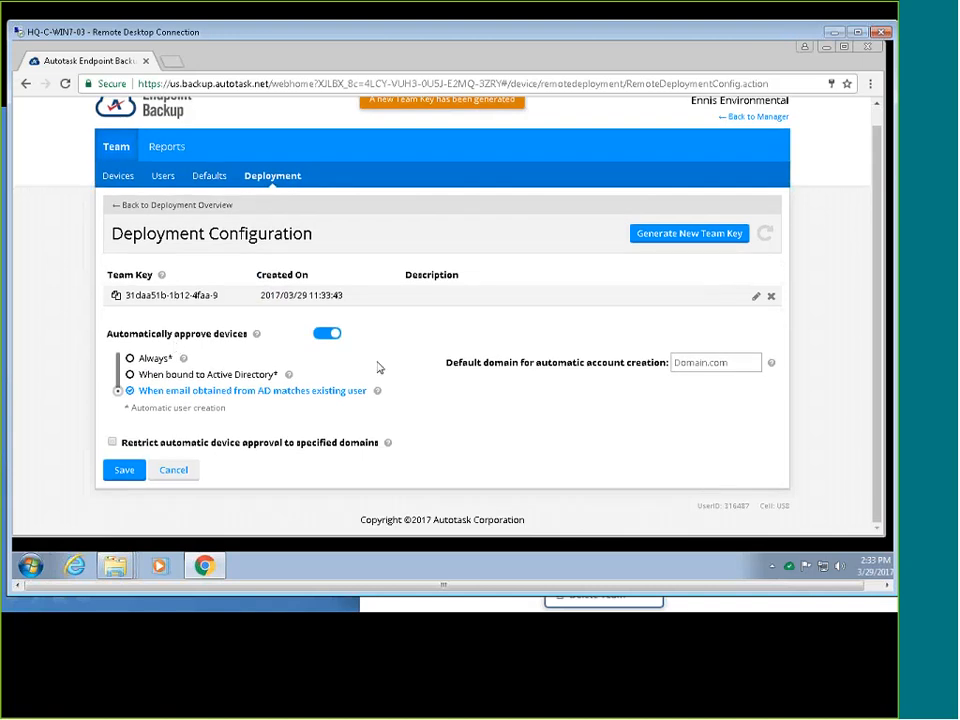
left_click(322, 338)
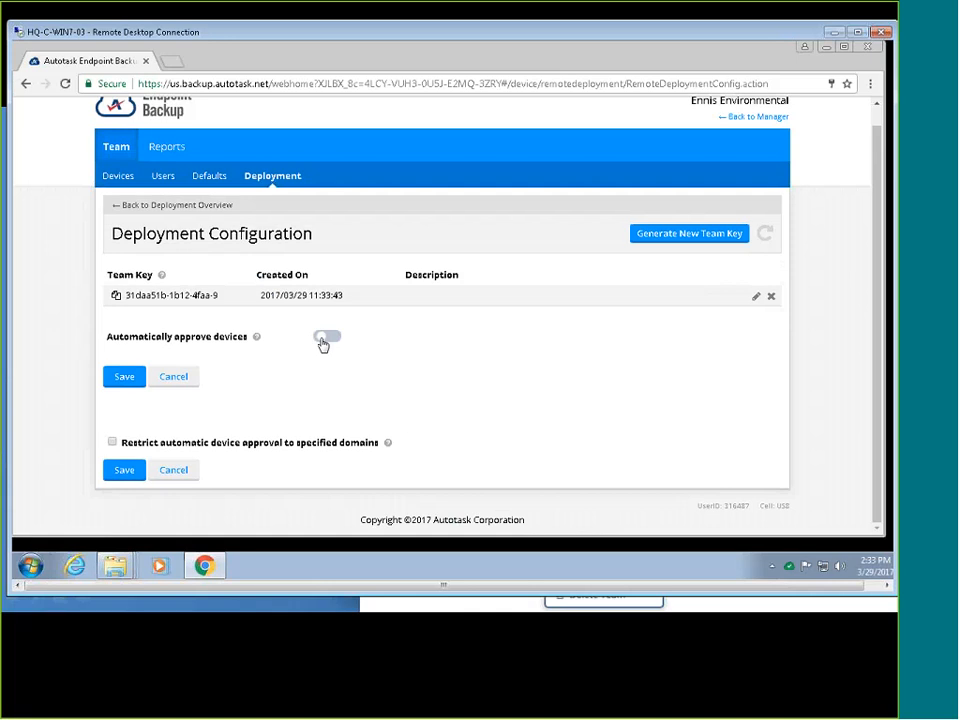
left_click(322, 338)
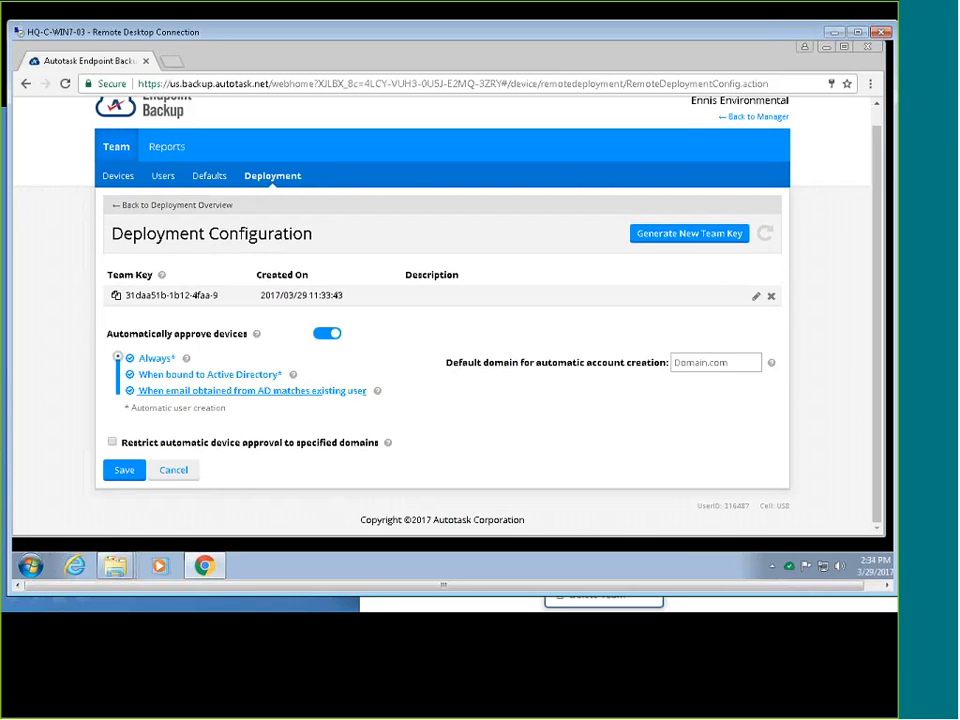
left_click(141, 378)
left_click(733, 361)
type("ennis")
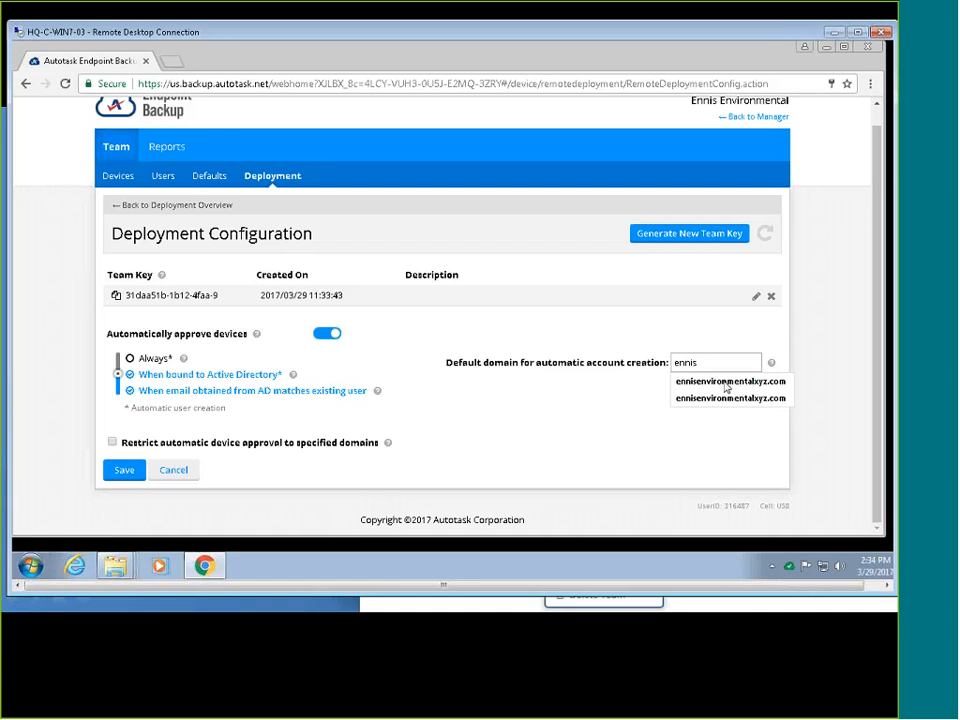
left_click(726, 385)
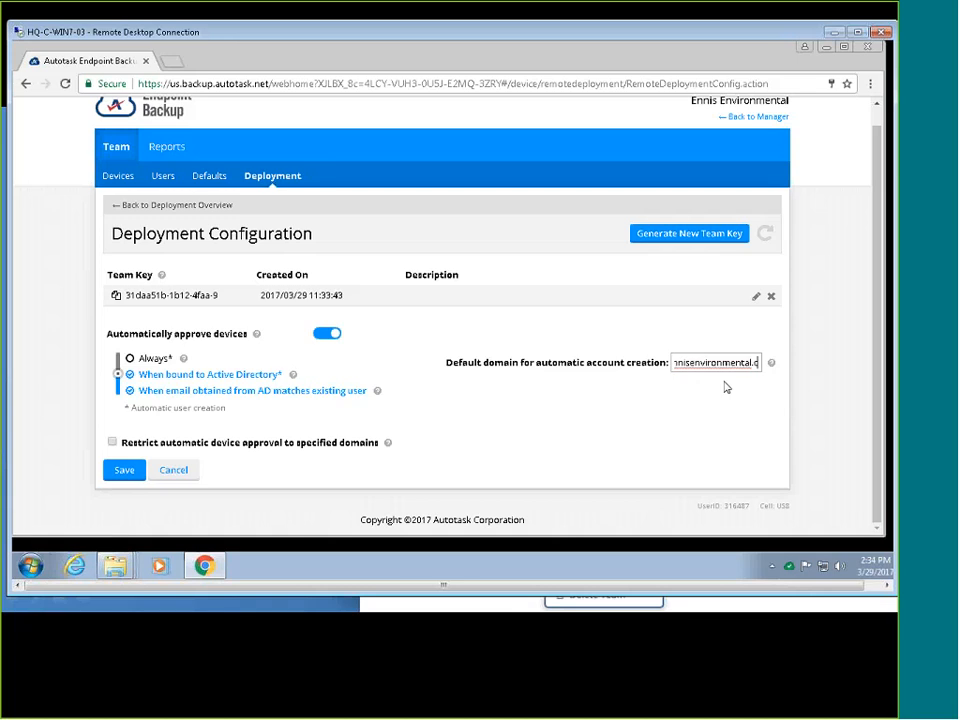
left_click(546, 391)
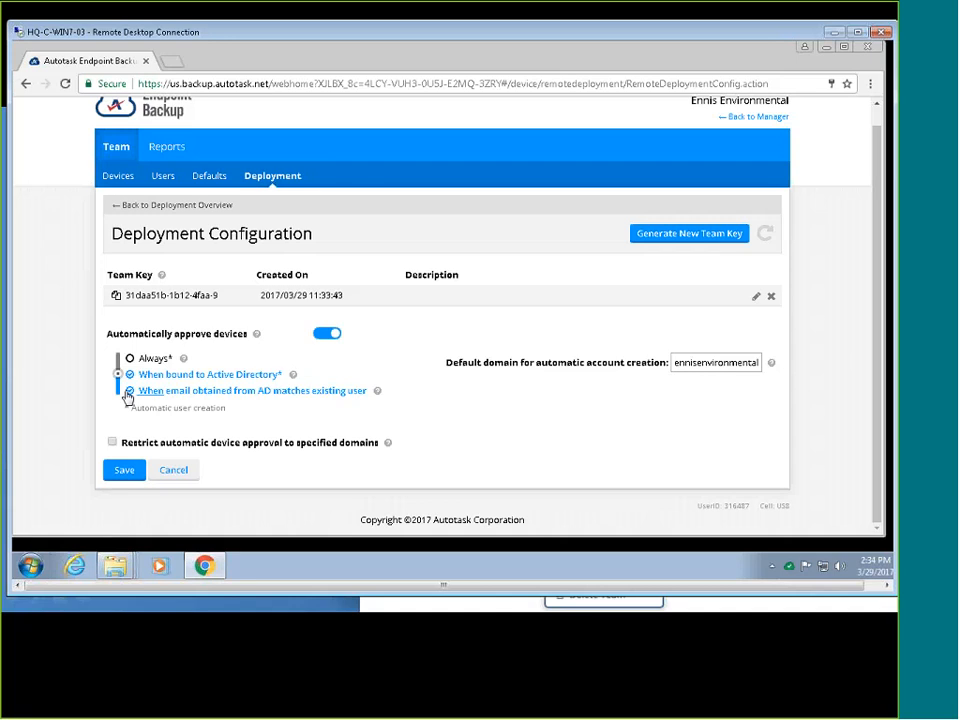
left_click(127, 393)
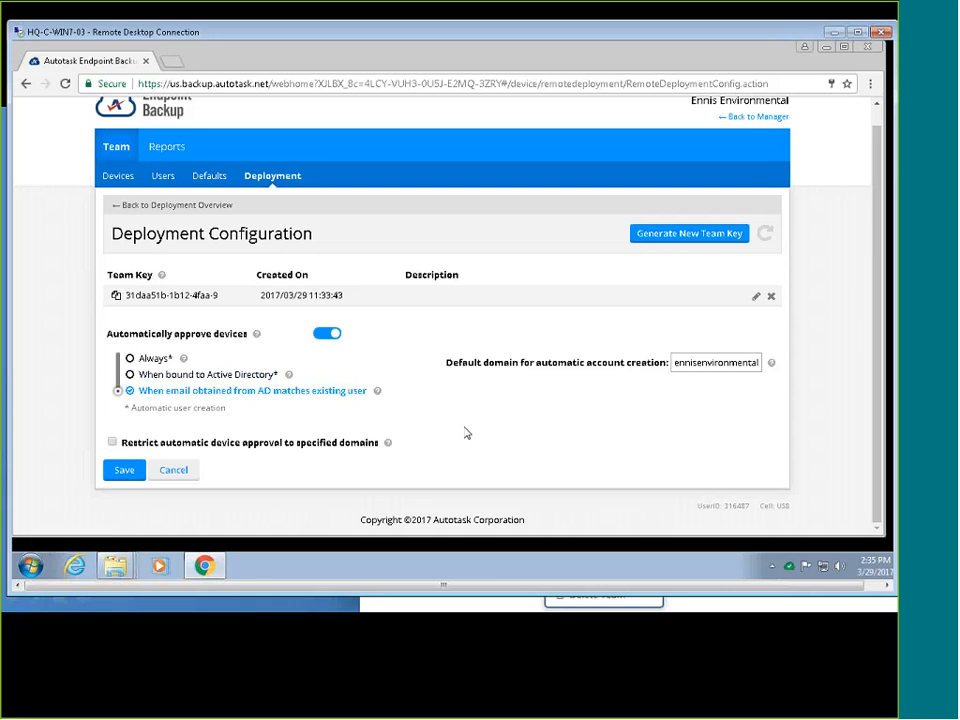
Restrict automatic device approval to specified domains and save the deployment configuration.
mouse_move(377, 391)
left_click(113, 444)
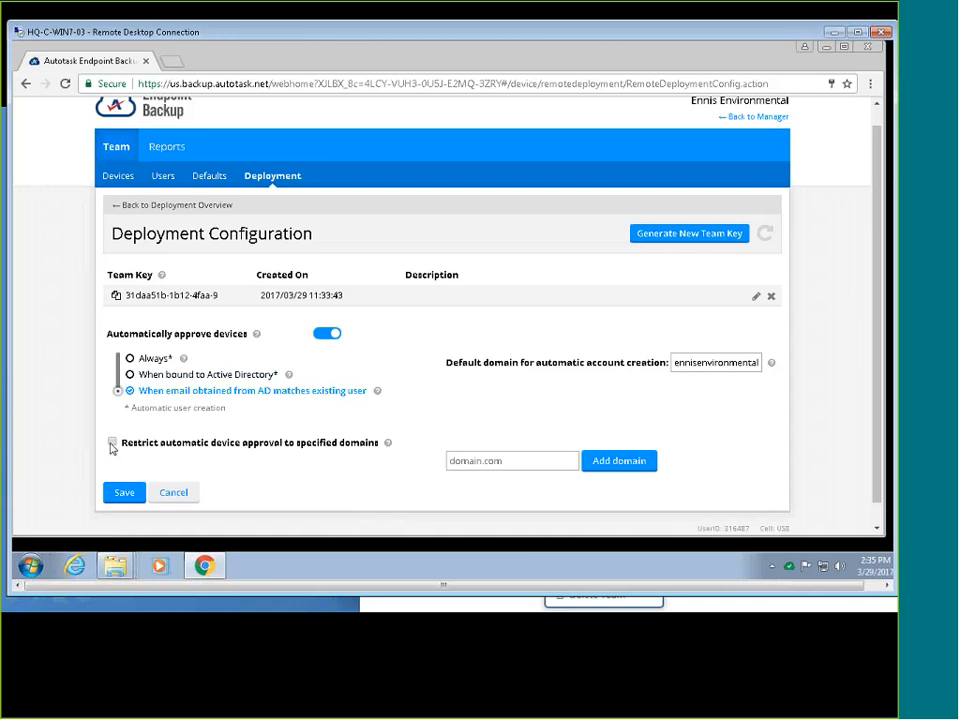
left_click(480, 464)
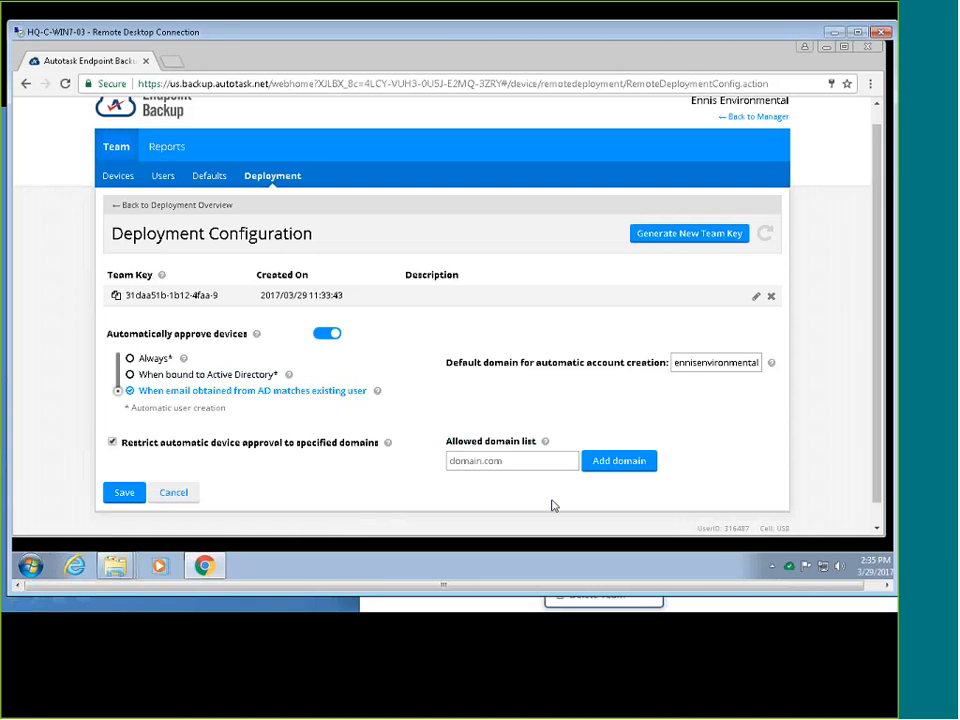
left_click(124, 493)
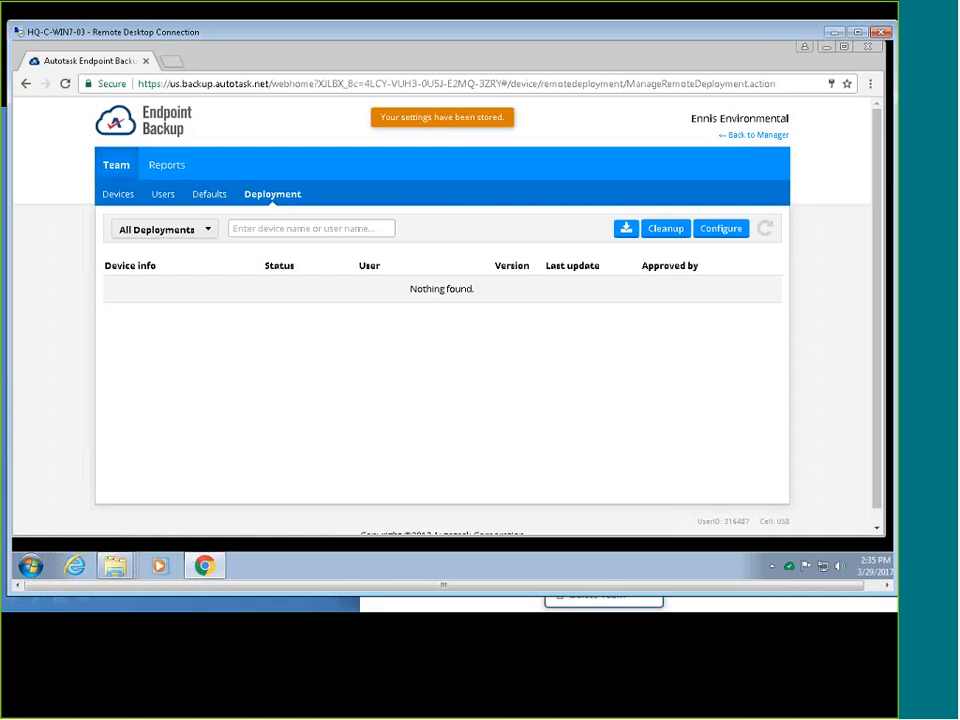
Check and close the backup agent download options, then show the All/Pending/Finished/Failed deployment filters.
left_click(311, 229)
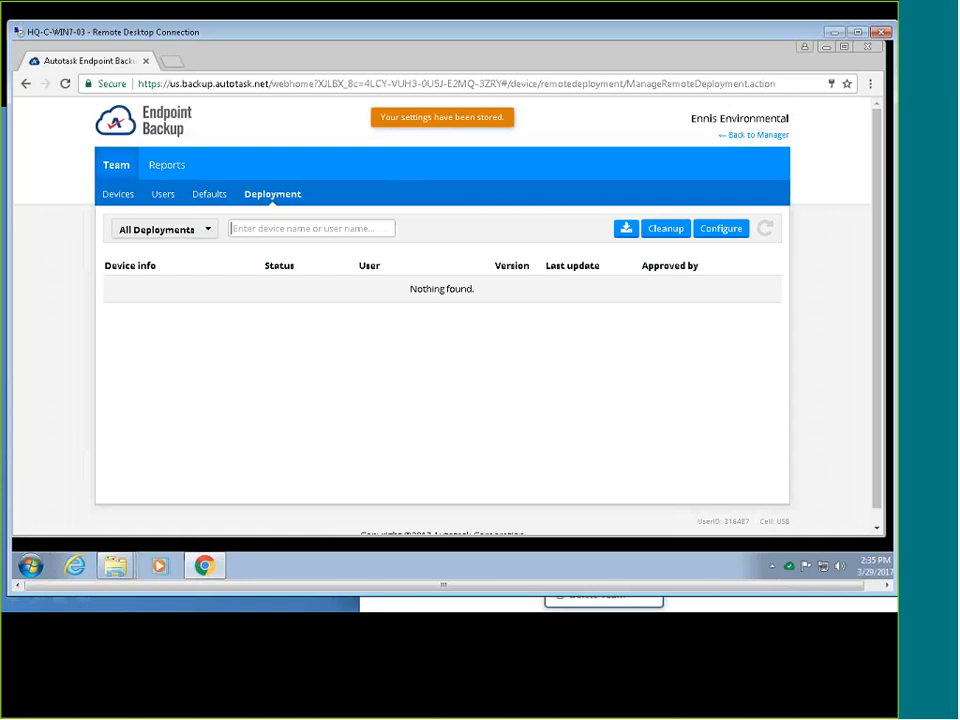
left_click(625, 228)
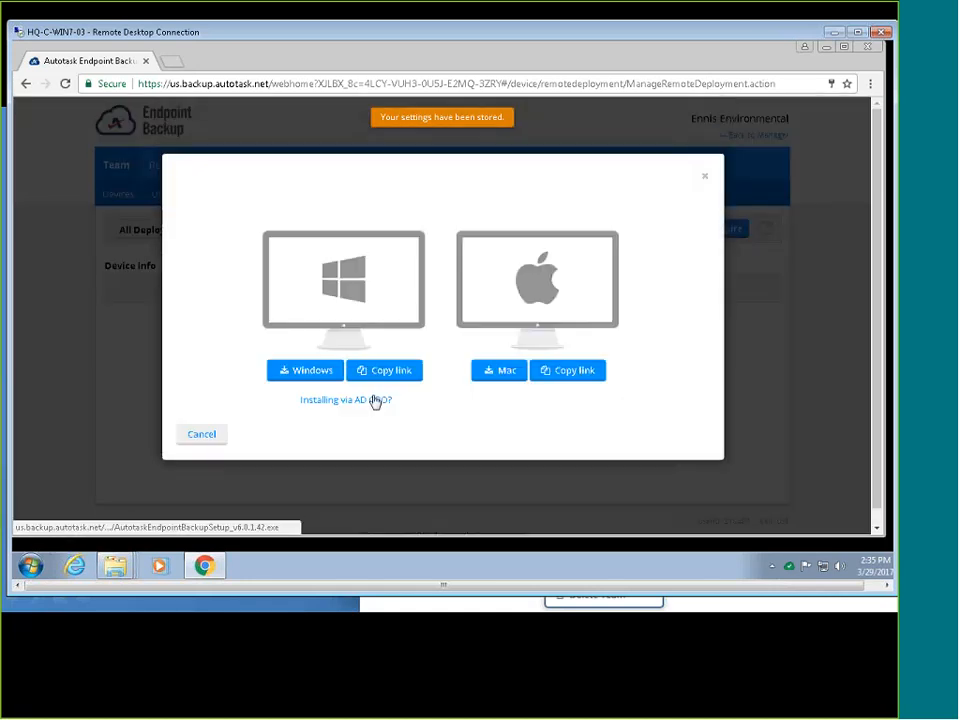
left_click(706, 177)
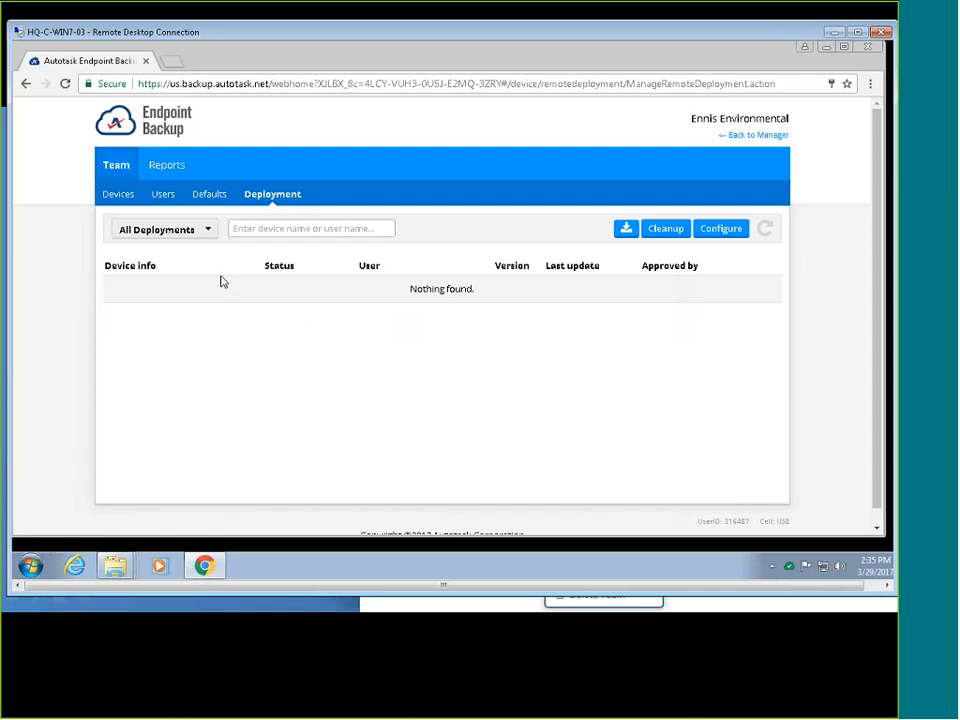
left_click(190, 232)
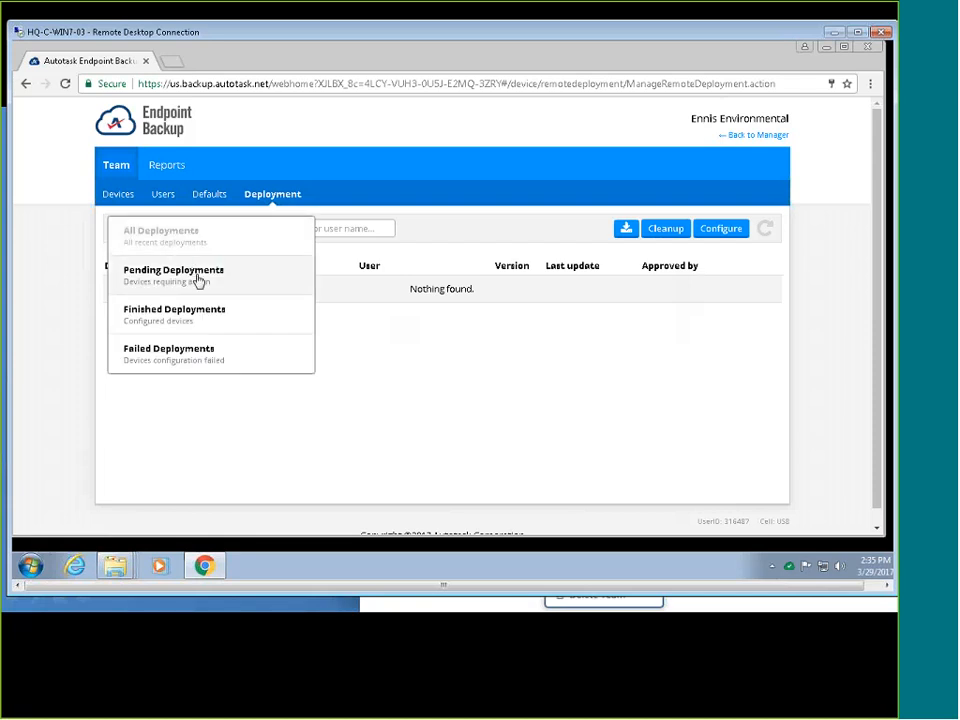
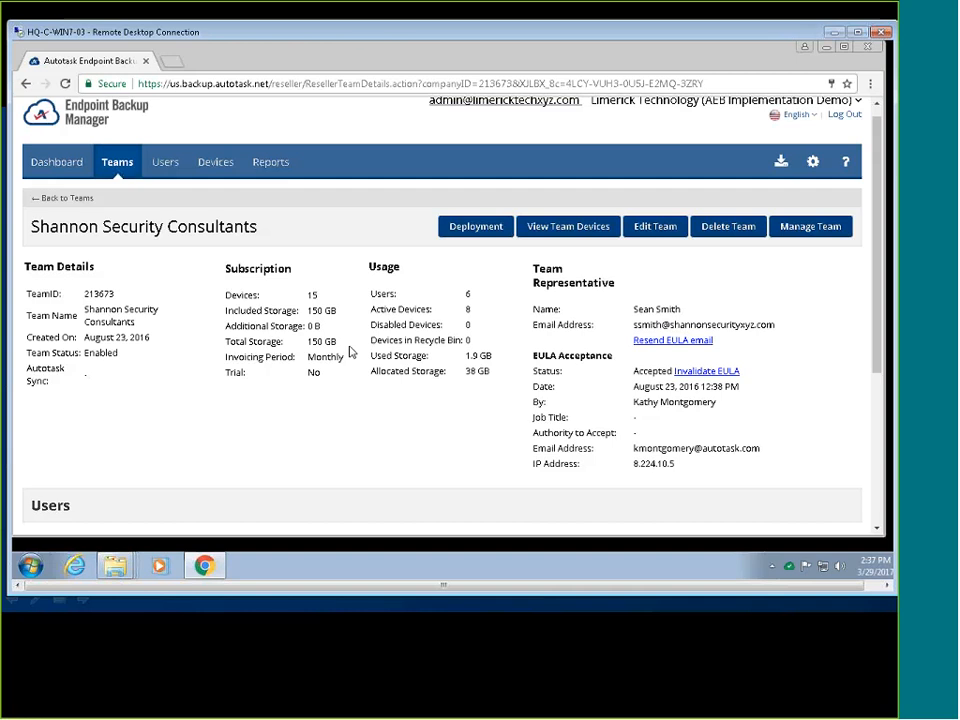
Review the team's Users table, then list the Shannon Security Consultants team's devices.
scroll(352, 360, "down", 3)
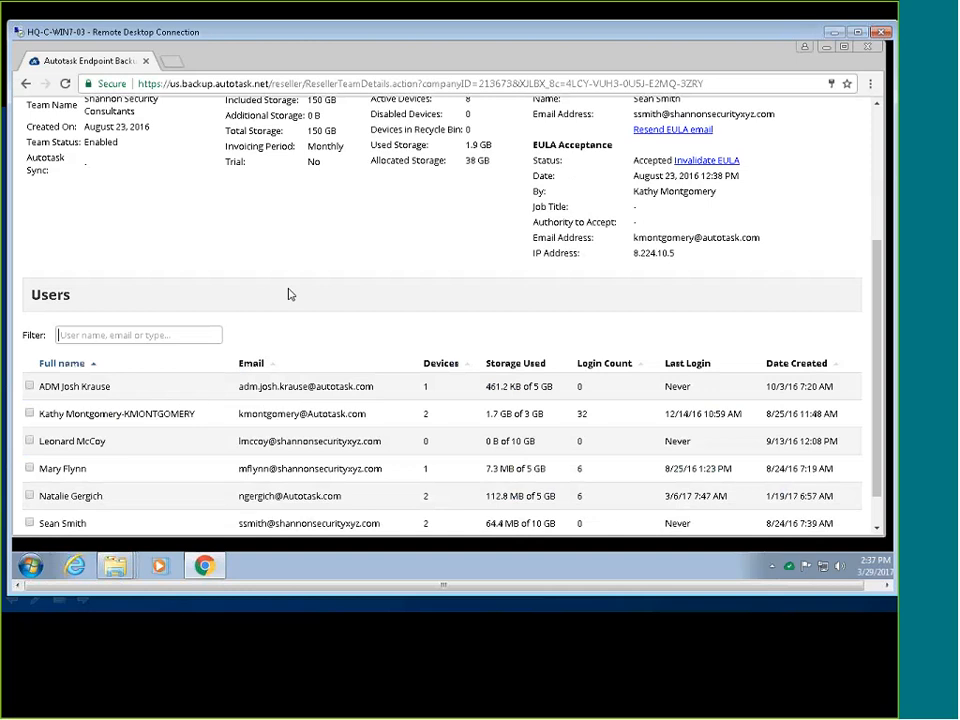
scroll(254, 298, "up", 5)
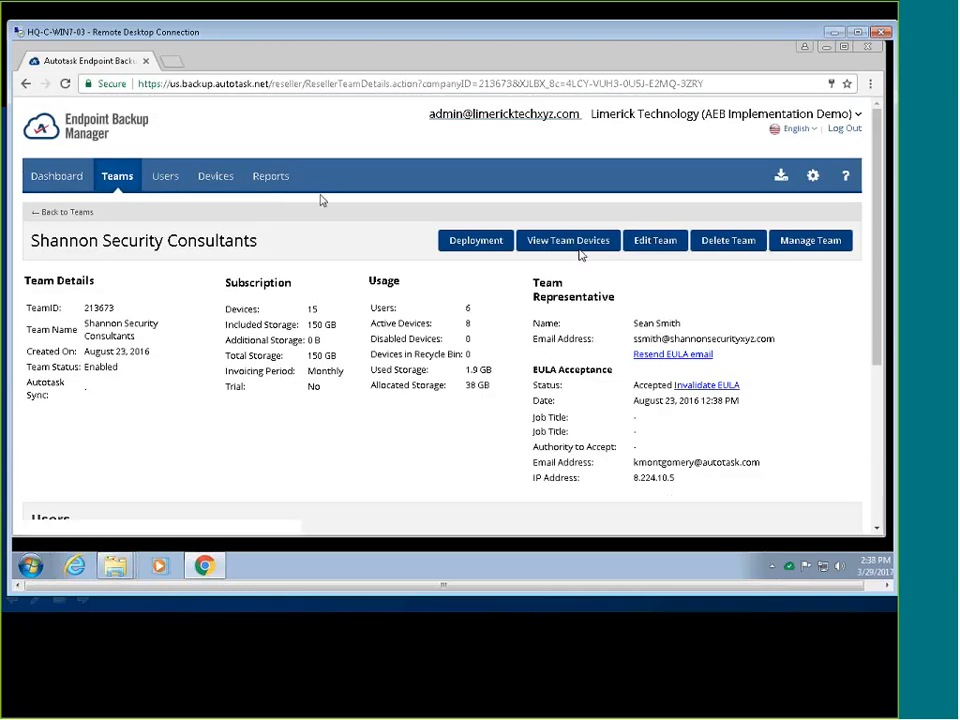
left_click(568, 240)
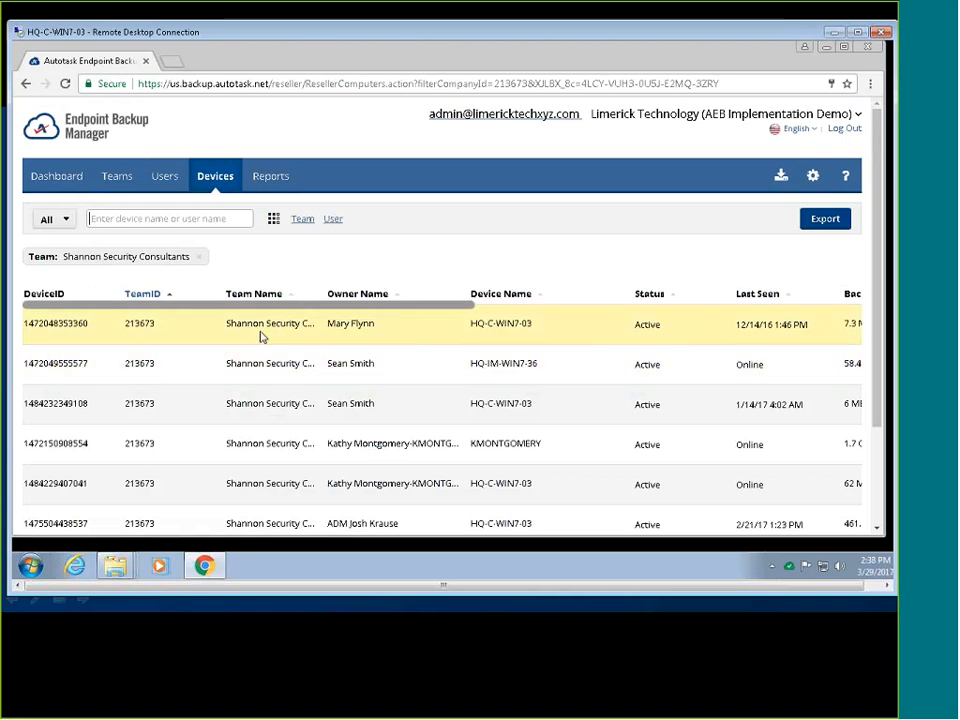
Glance at the device filters, then hide the Last Seen column in the device list.
left_click(64, 219)
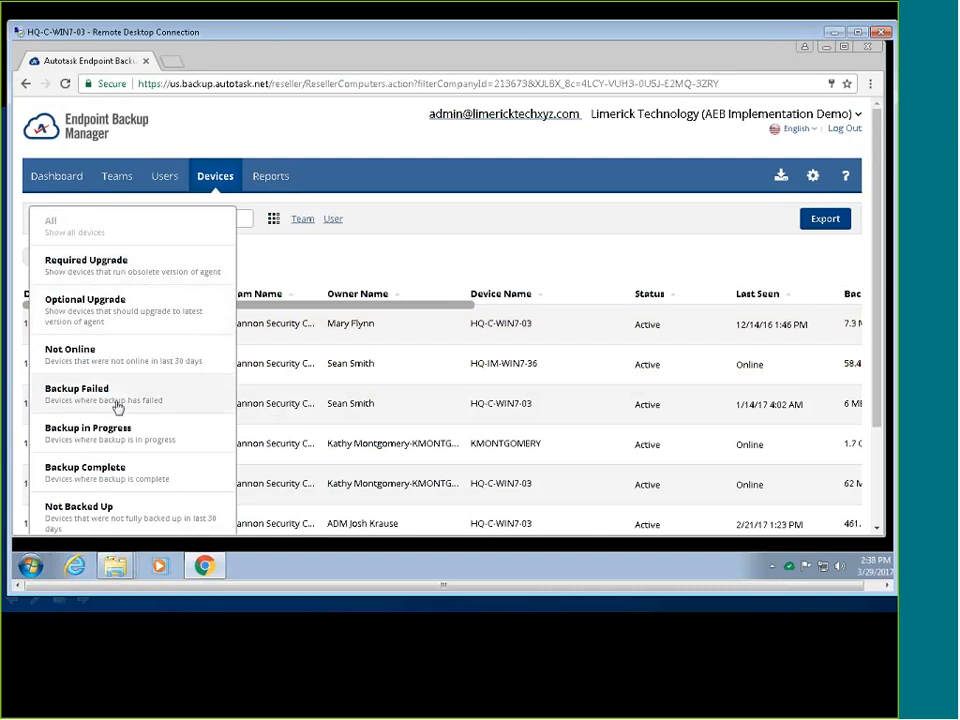
left_click(152, 474)
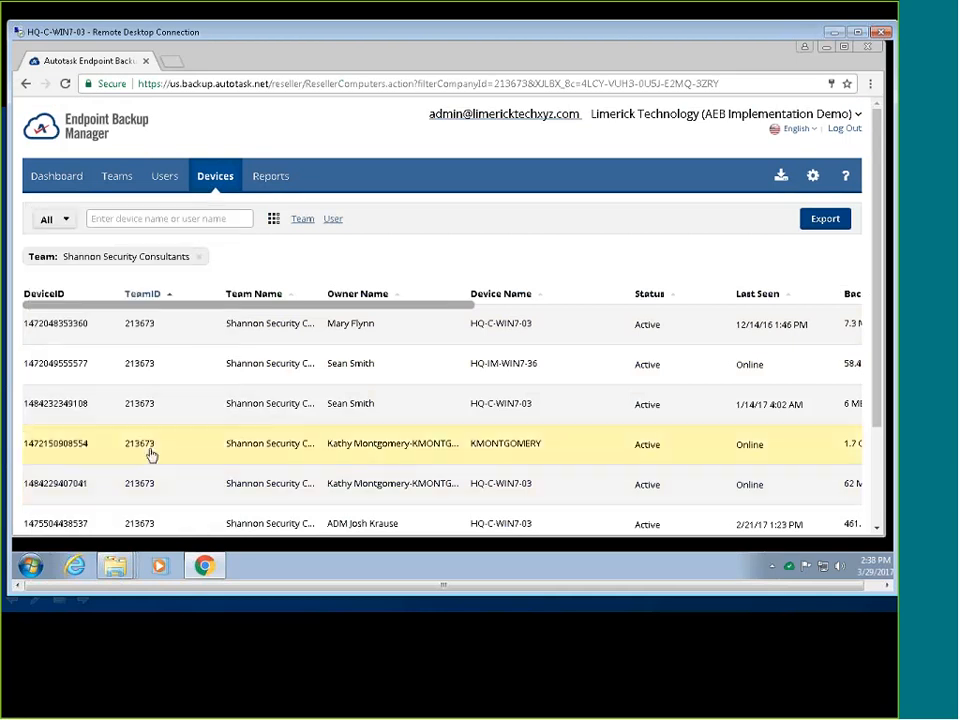
left_click(273, 219)
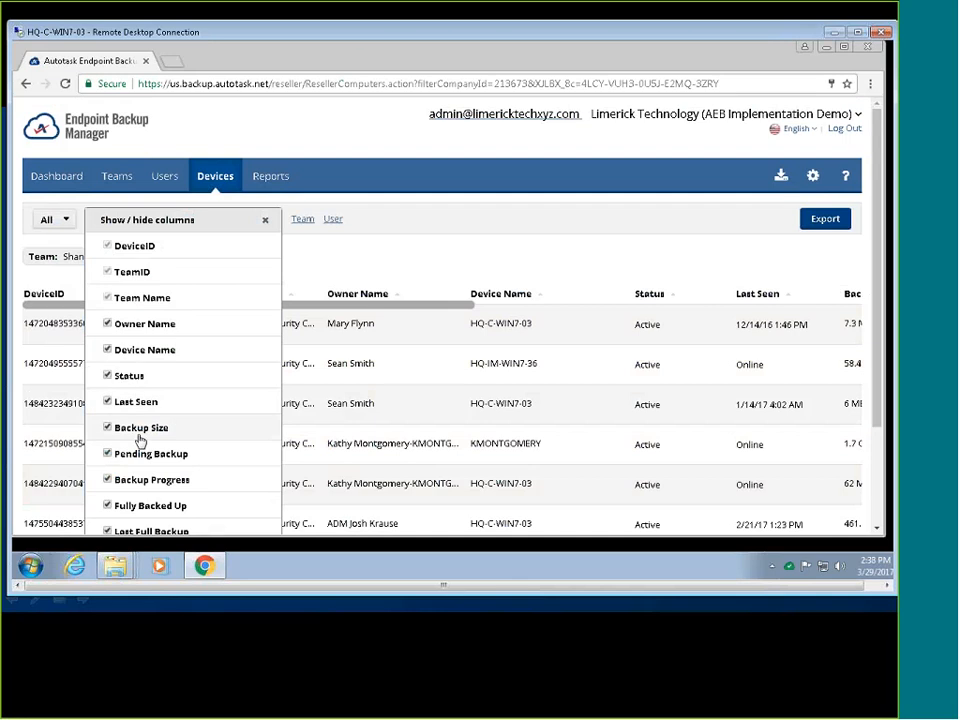
left_click(145, 402)
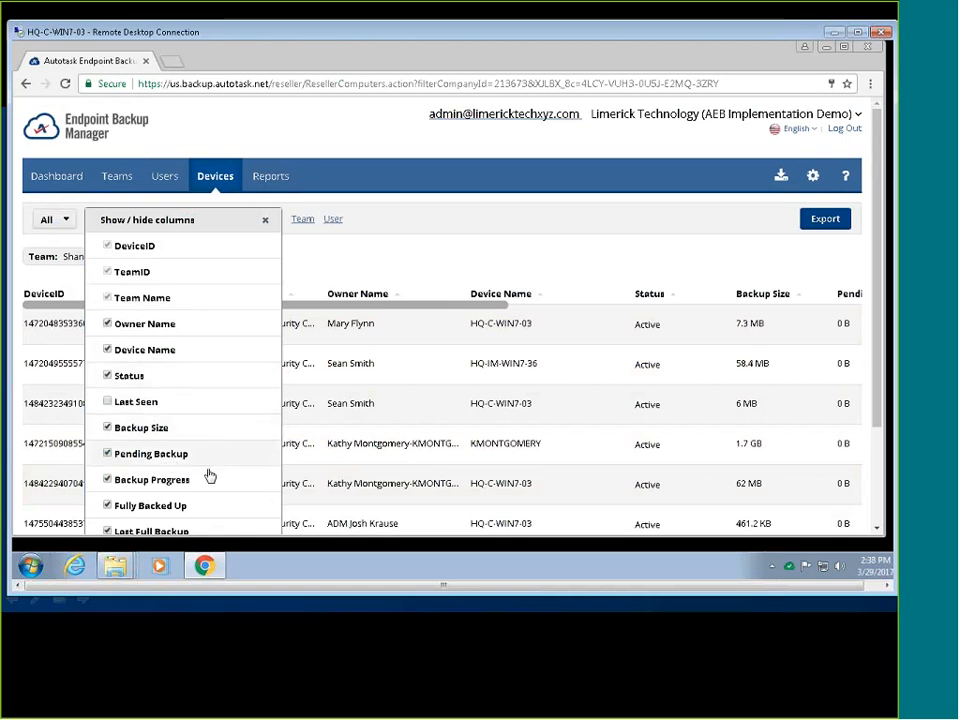
key("Escape")
Hide the Device OS column and rearrange the device table's columns.
left_click(273, 218)
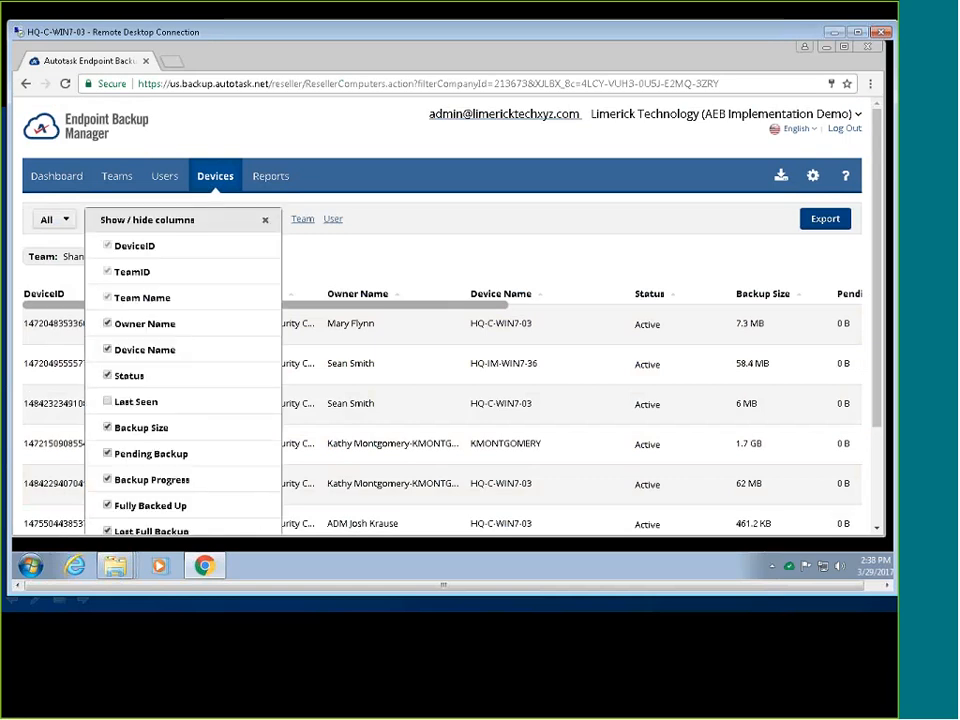
scroll(195, 348, "down", 2)
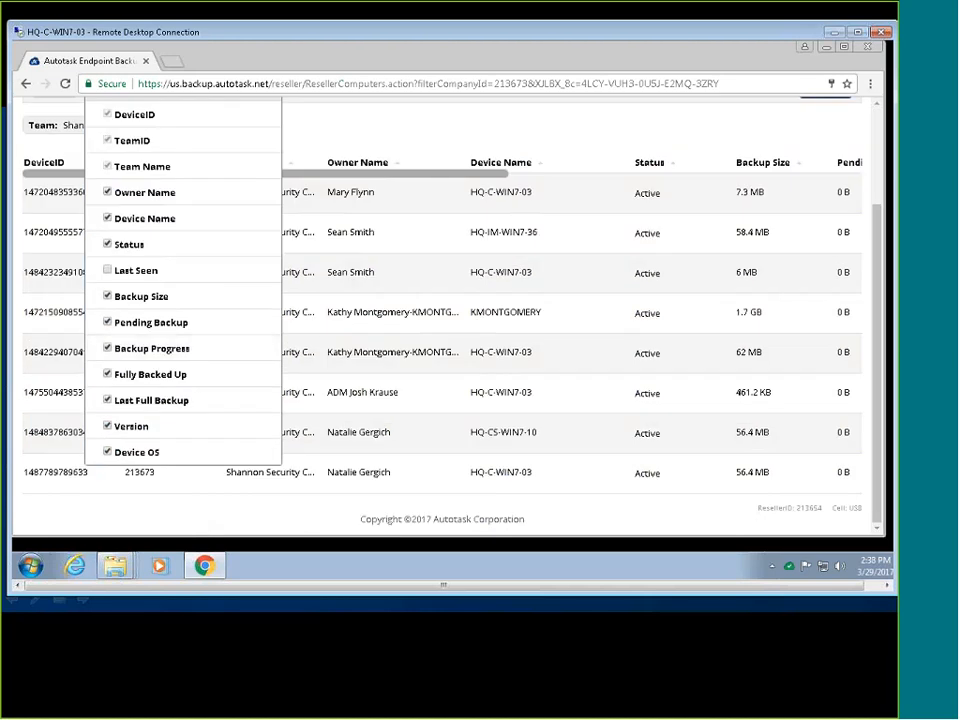
left_click(107, 453)
scroll(107, 453, "up", 2)
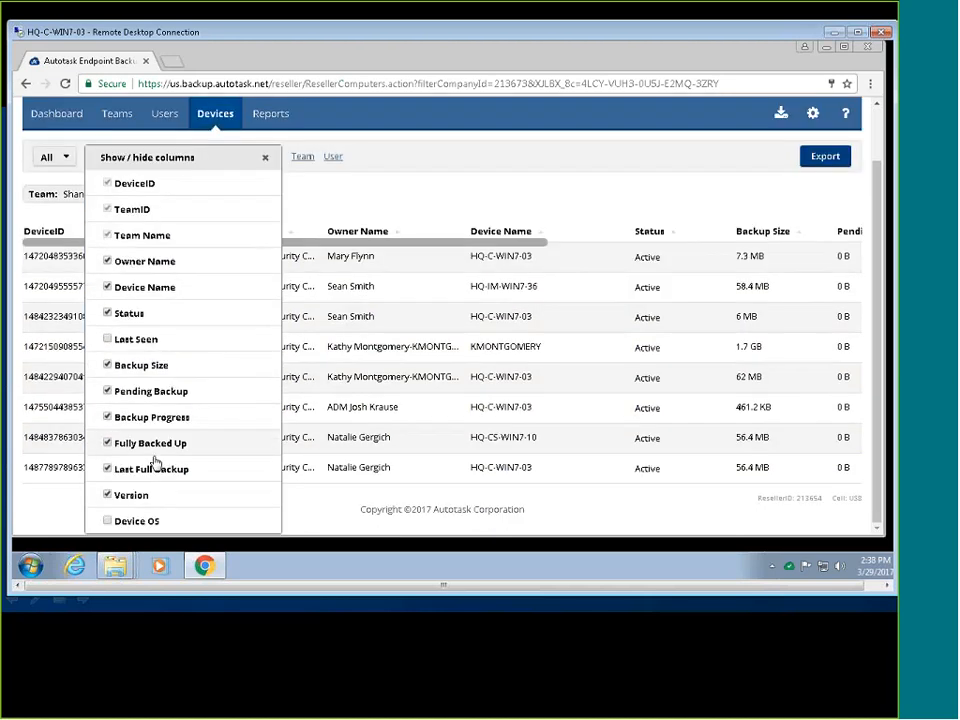
key("Escape")
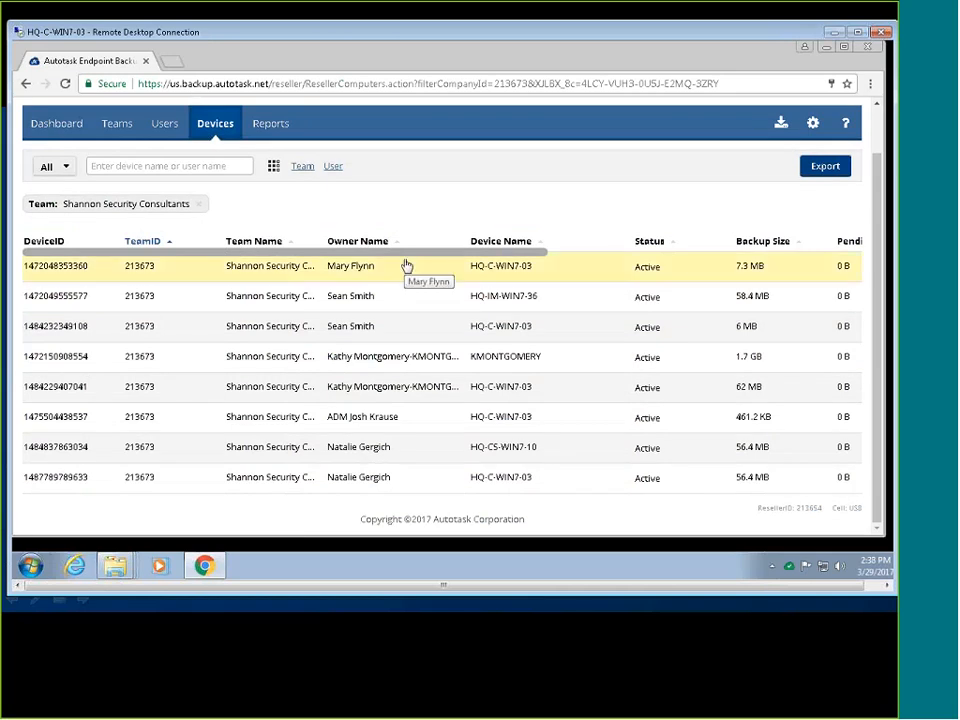
scroll(407, 265, "right", 10)
scroll(789, 266, "left", 10)
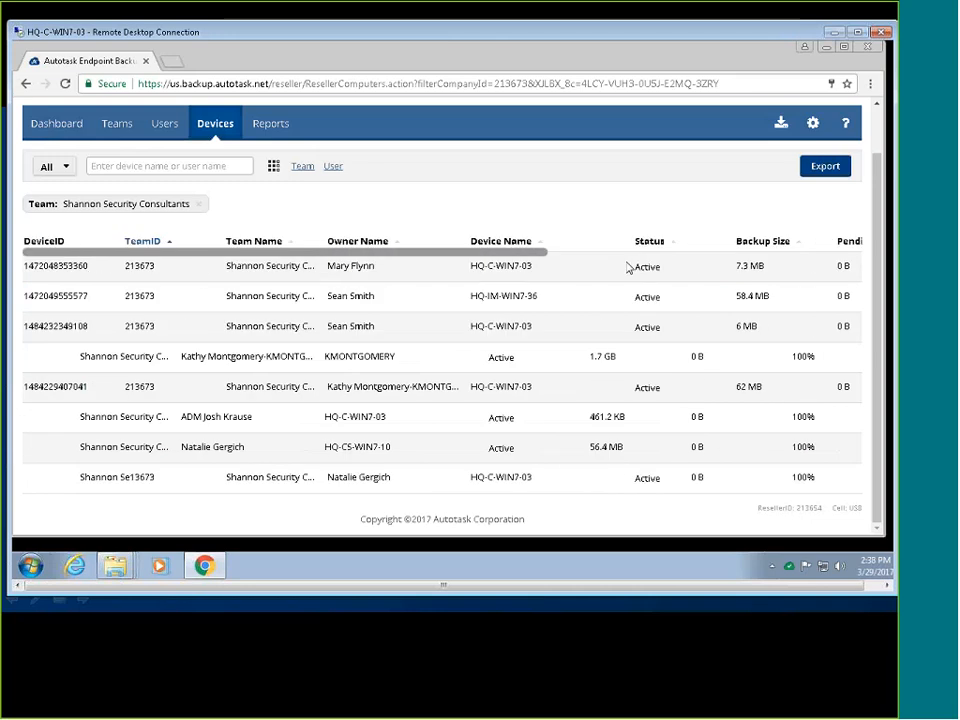
left_click_drag(183, 262, 704, 272)
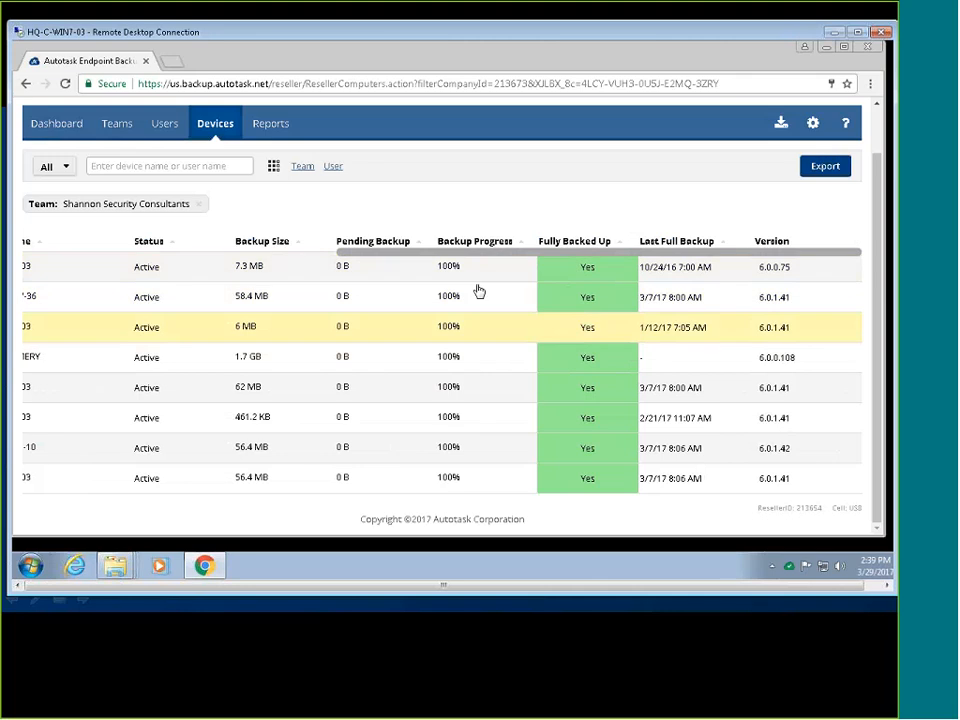
left_click_drag(480, 252, 440, 245)
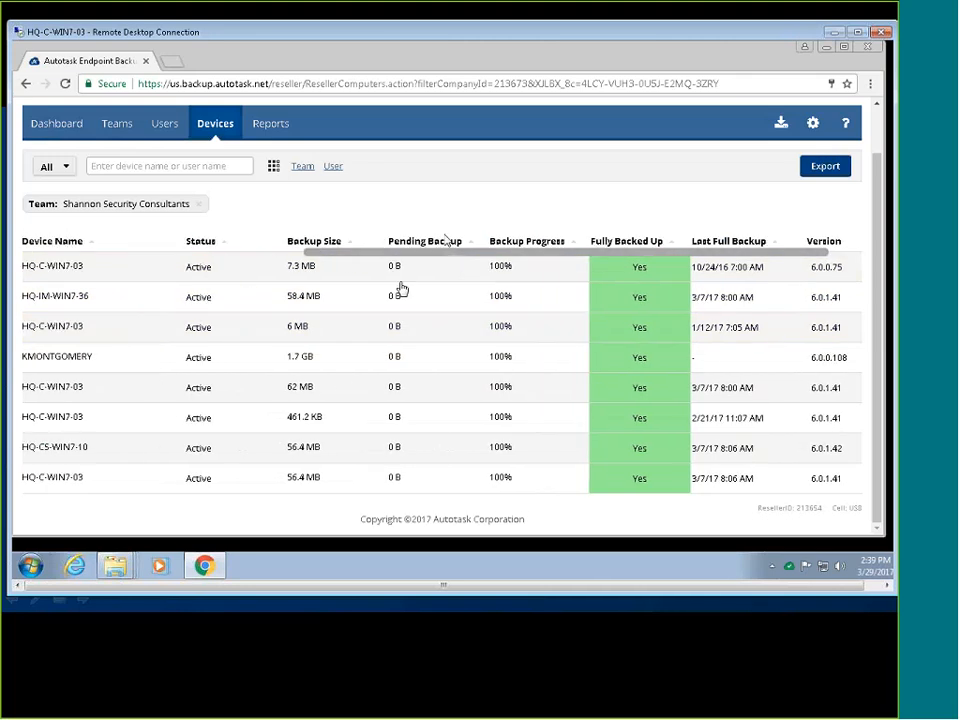
left_click_drag(365, 252, 16, 236)
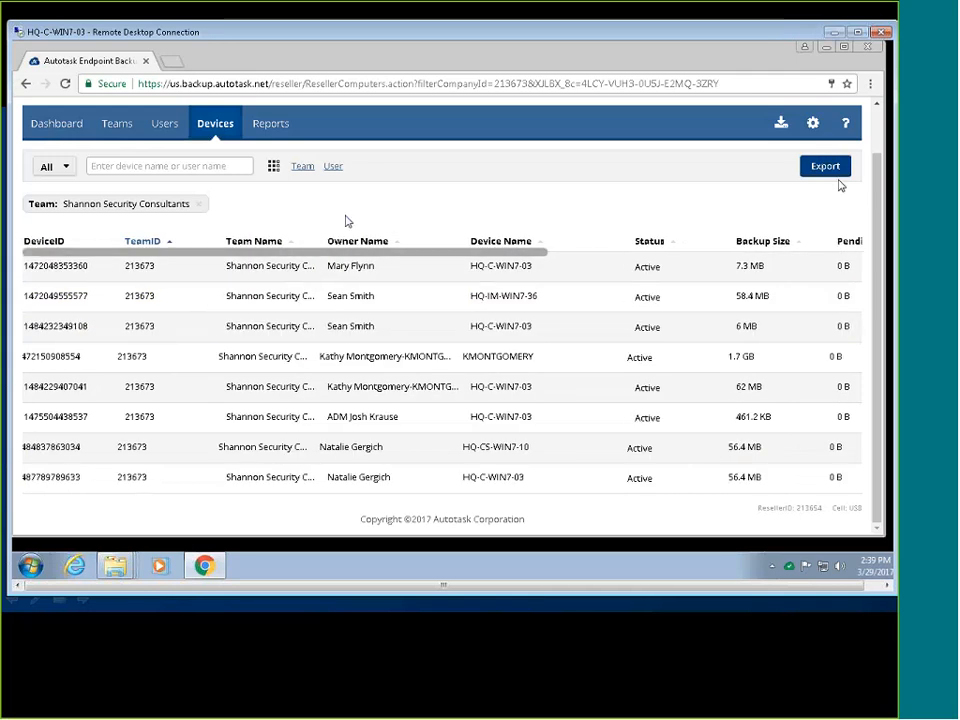
scroll(347, 221, "up", 1)
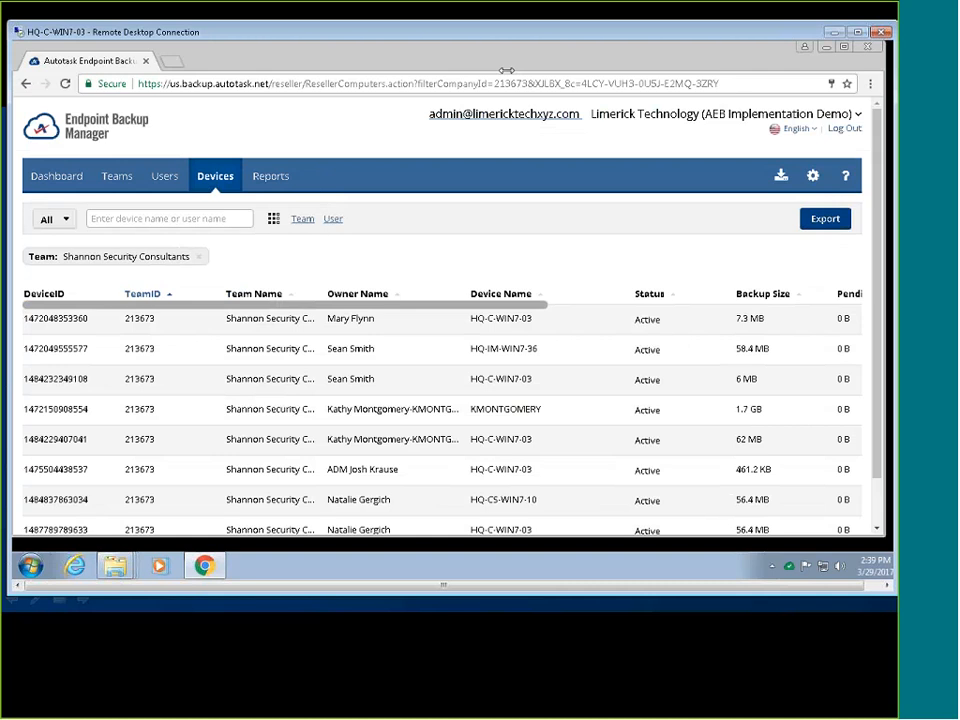
Open HQ-IM-WIN7-36's backup details, review its Pictures and Public folders, and start a restore.
left_click(146, 358)
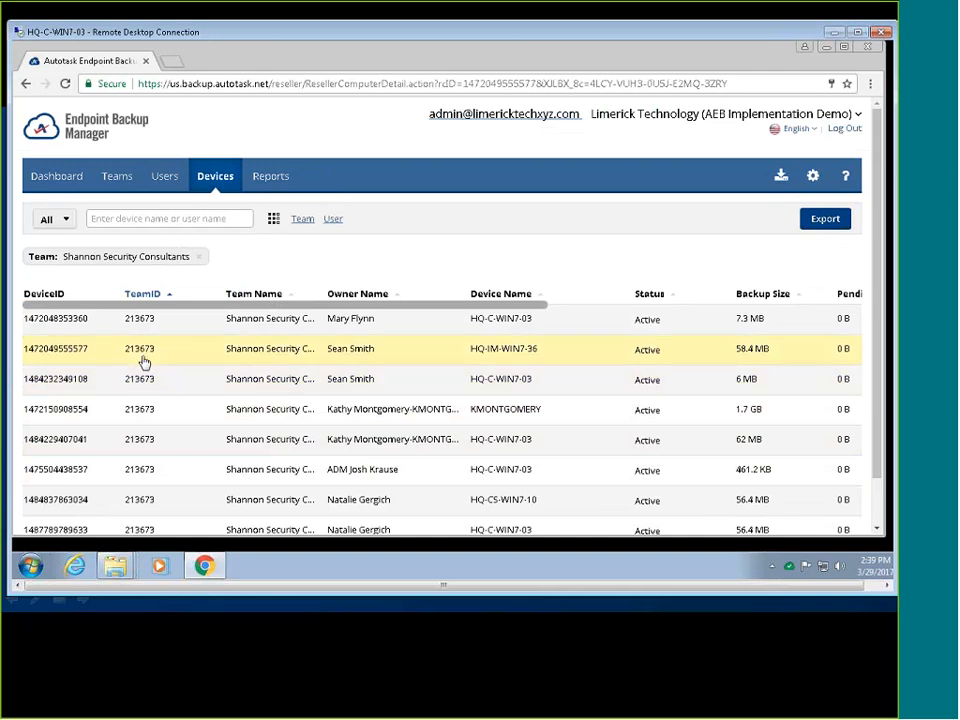
scroll(688, 307, "down", 2)
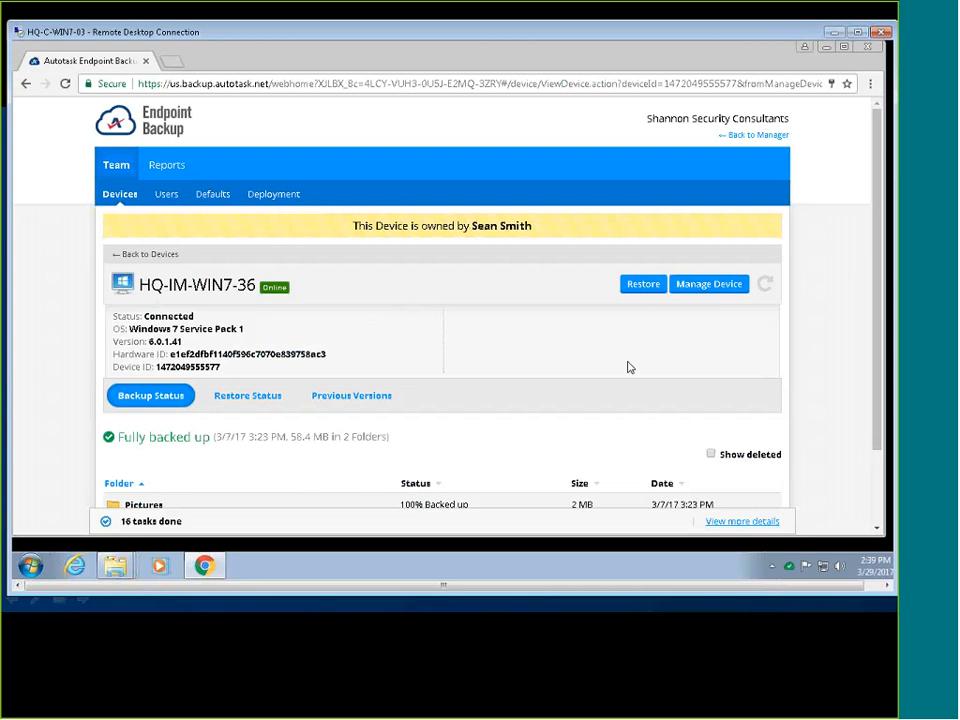
scroll(813, 304, "down", 1)
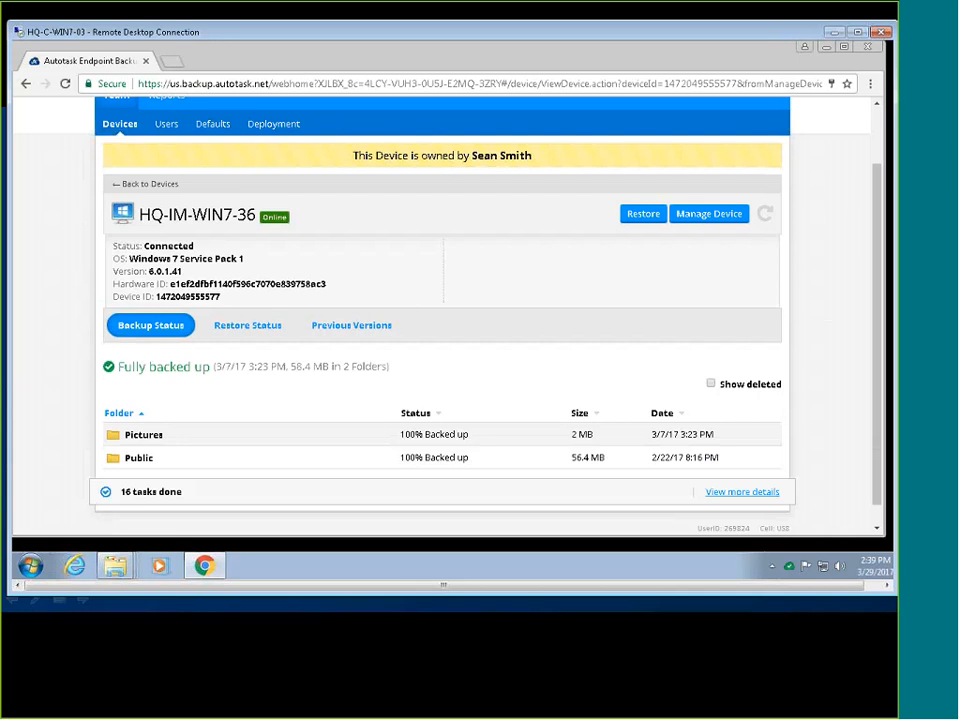
left_click(643, 214)
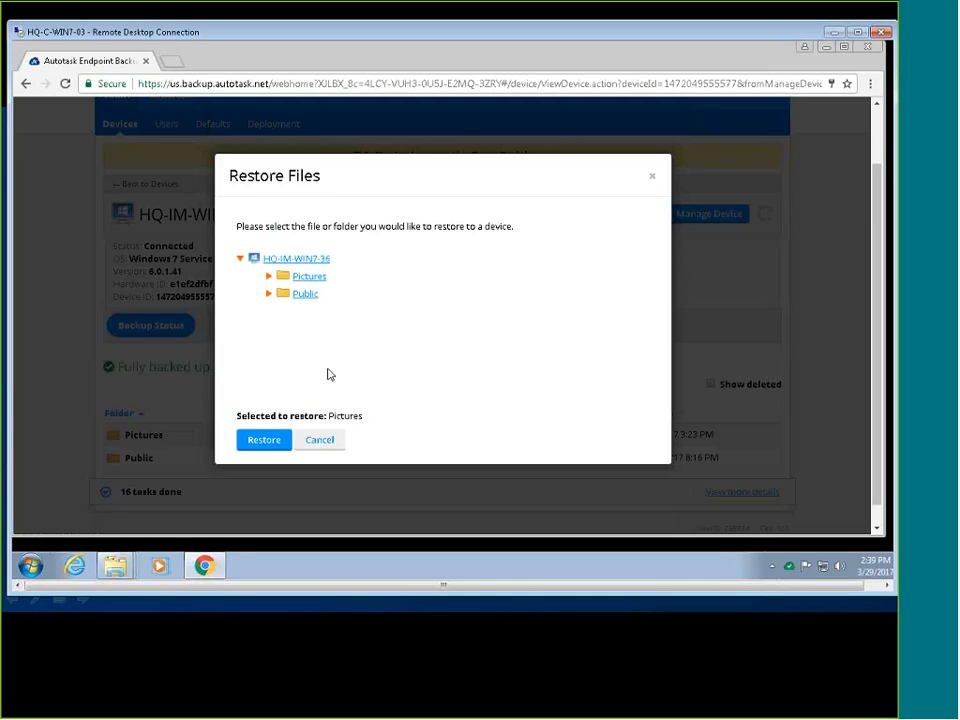
Select the Pictures folder and set HQ-C-WIN7-03's owner as the restore target.
left_click(311, 277)
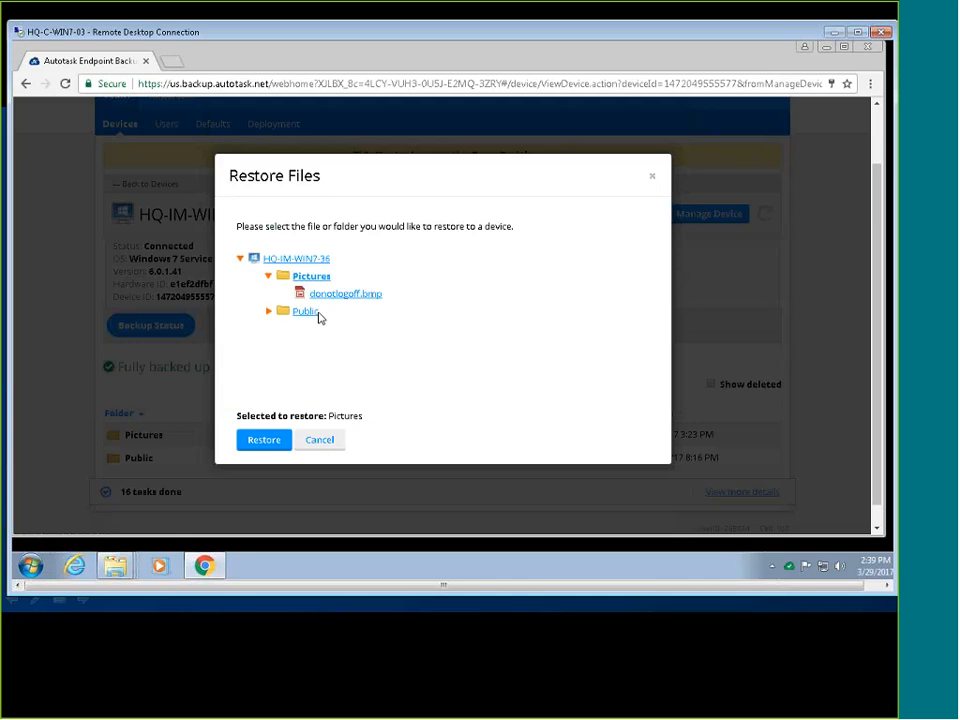
left_click(261, 445)
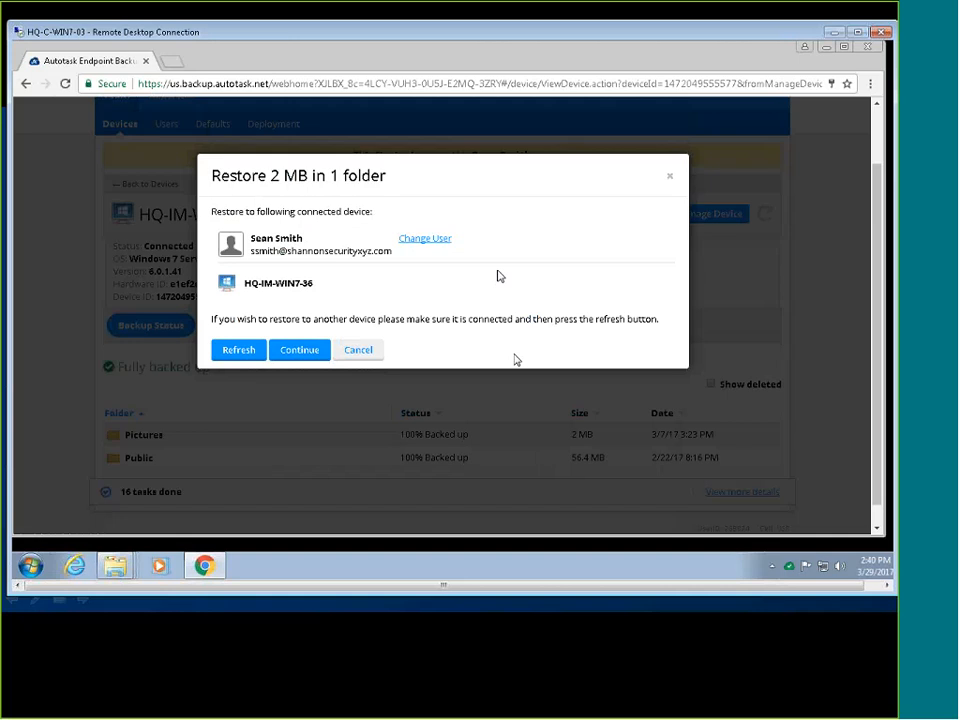
left_click(444, 245)
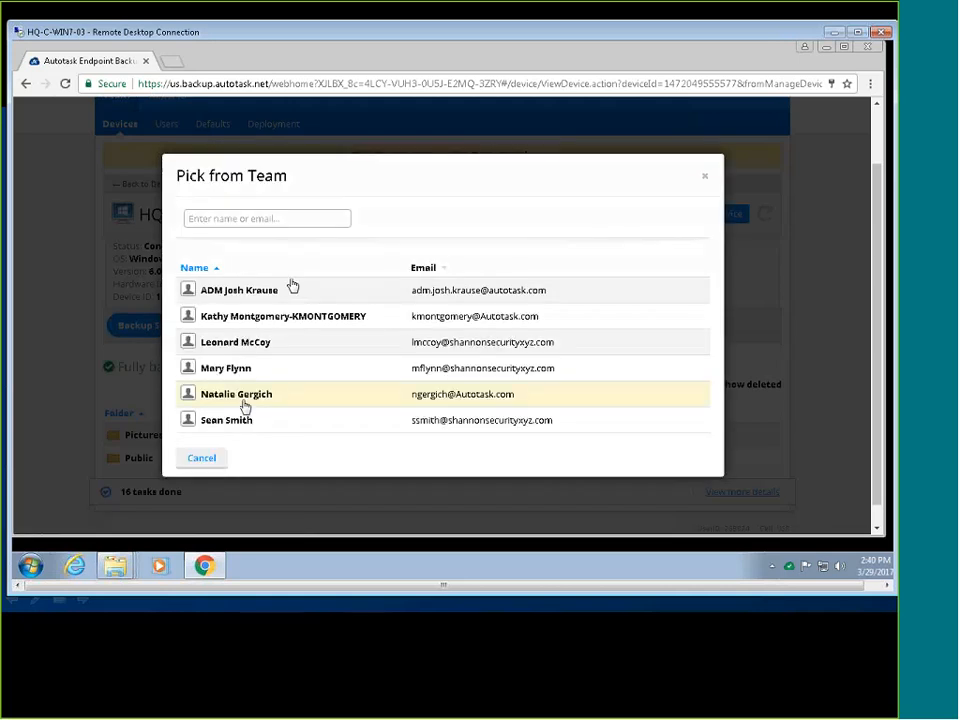
left_click(242, 368)
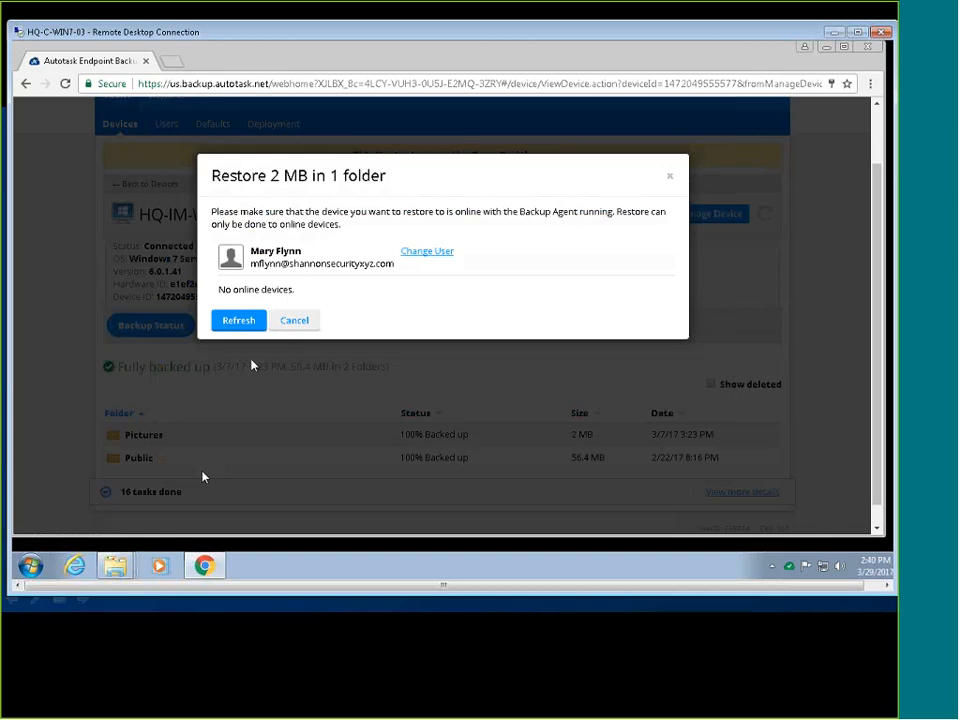
left_click(410, 252)
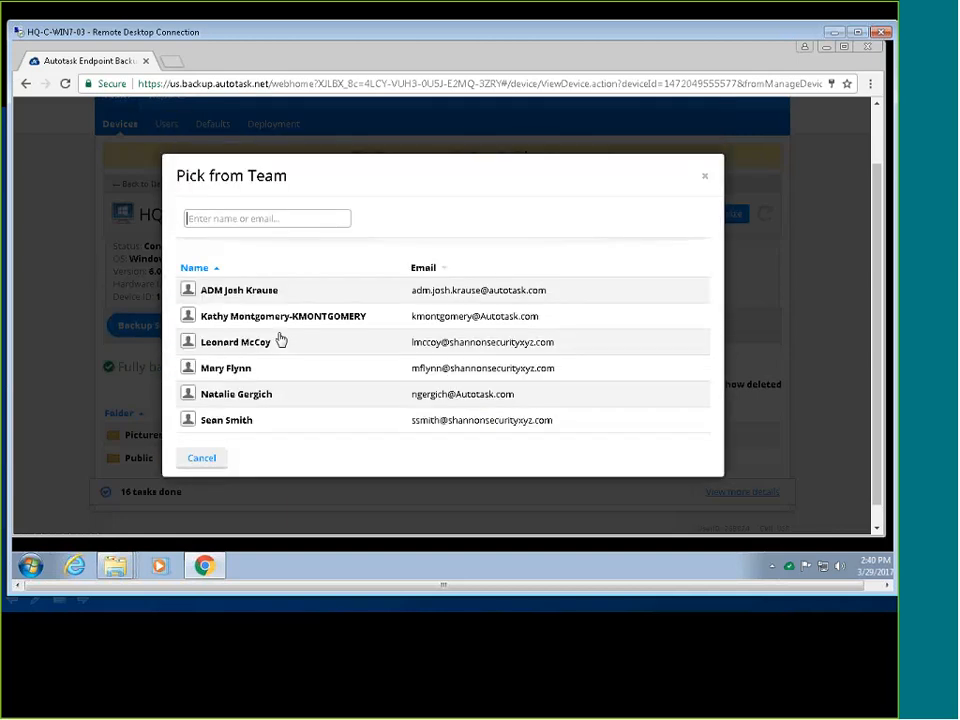
left_click(268, 402)
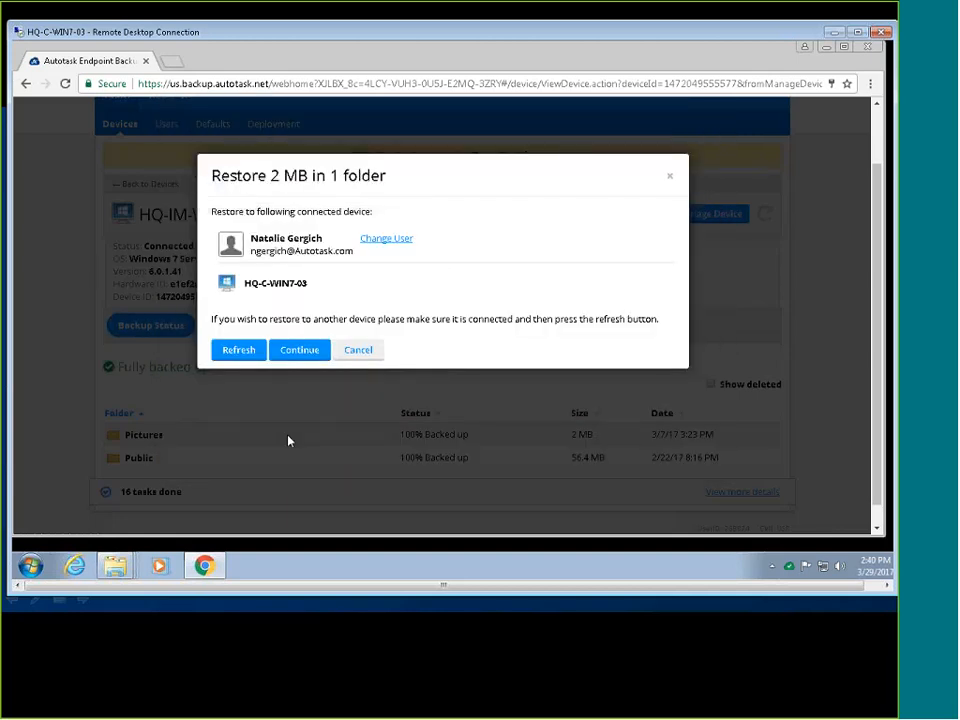
left_click(282, 356)
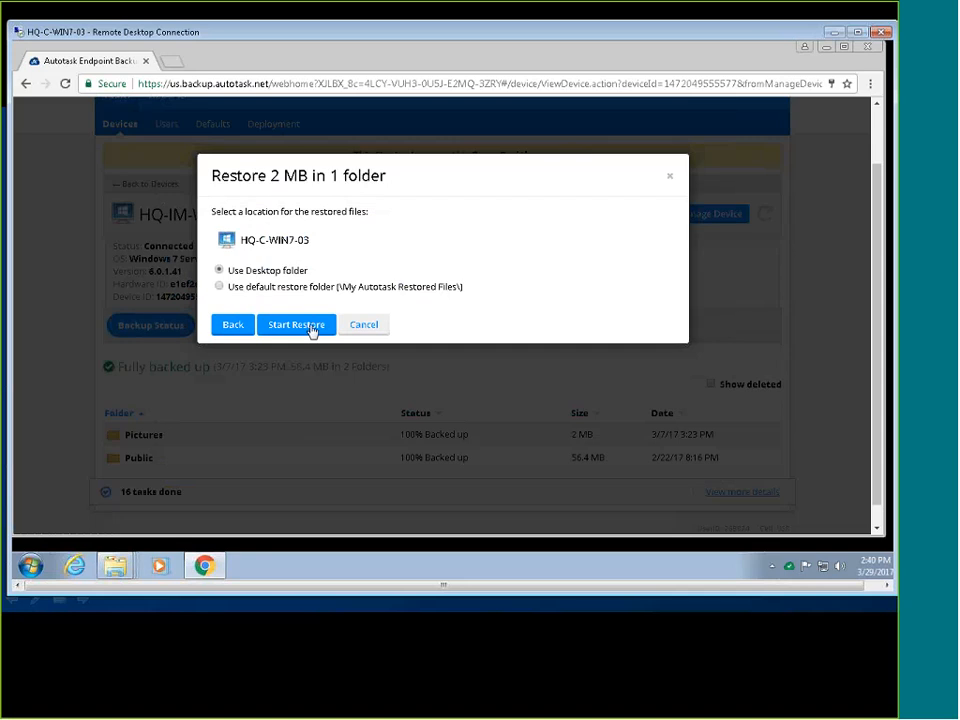
Restore Pictures into the desktop folder, overwriting existing files, and check its progress.
left_click(296, 325)
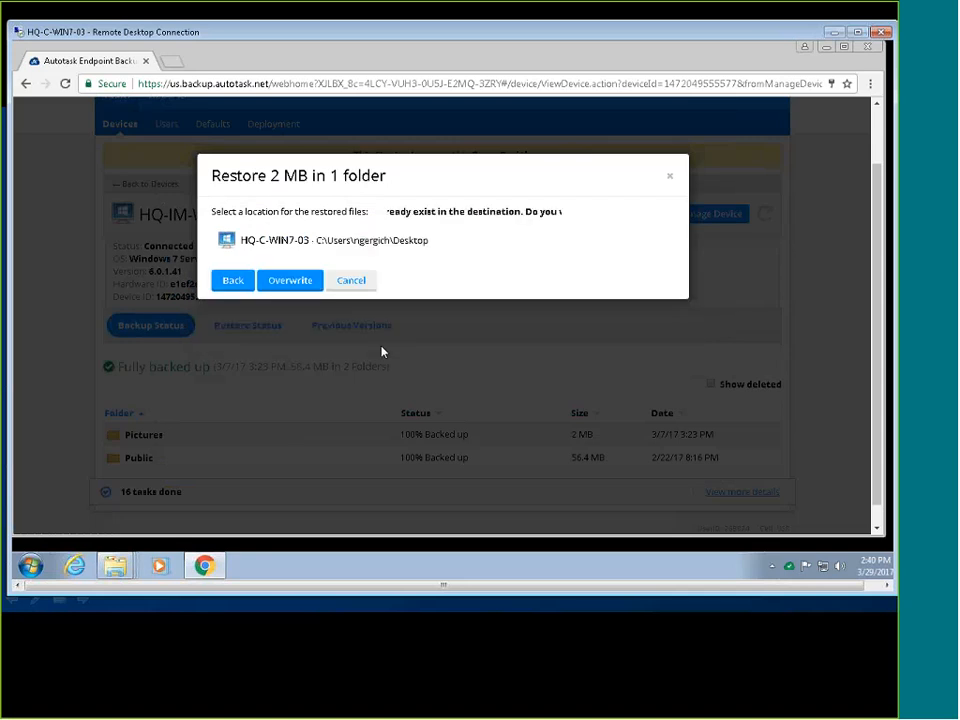
left_click(290, 280)
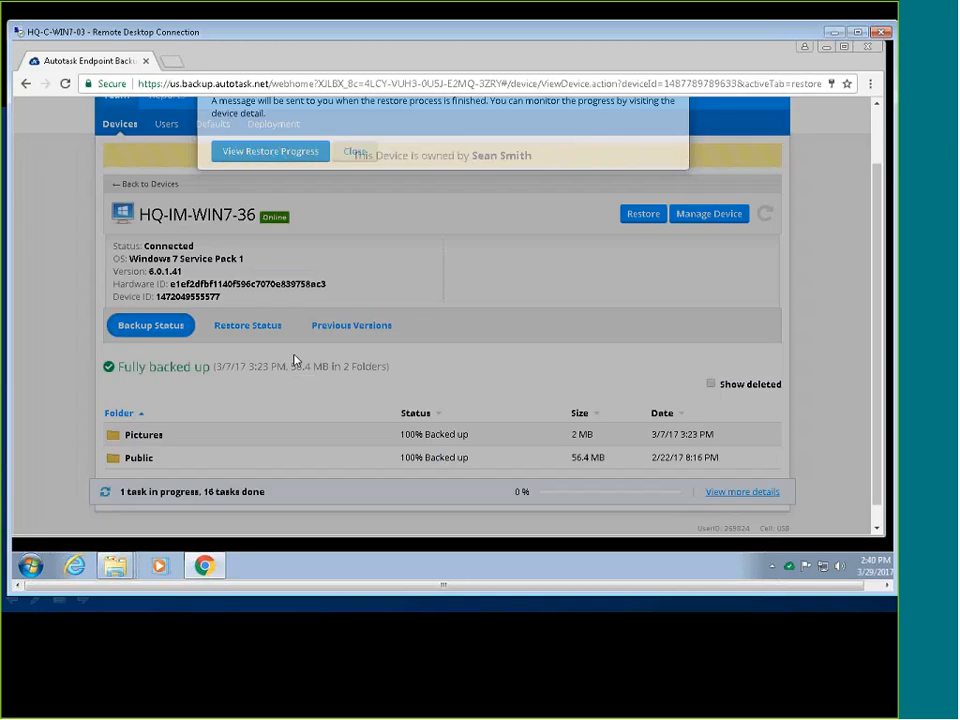
scroll(405, 396, "down", 1)
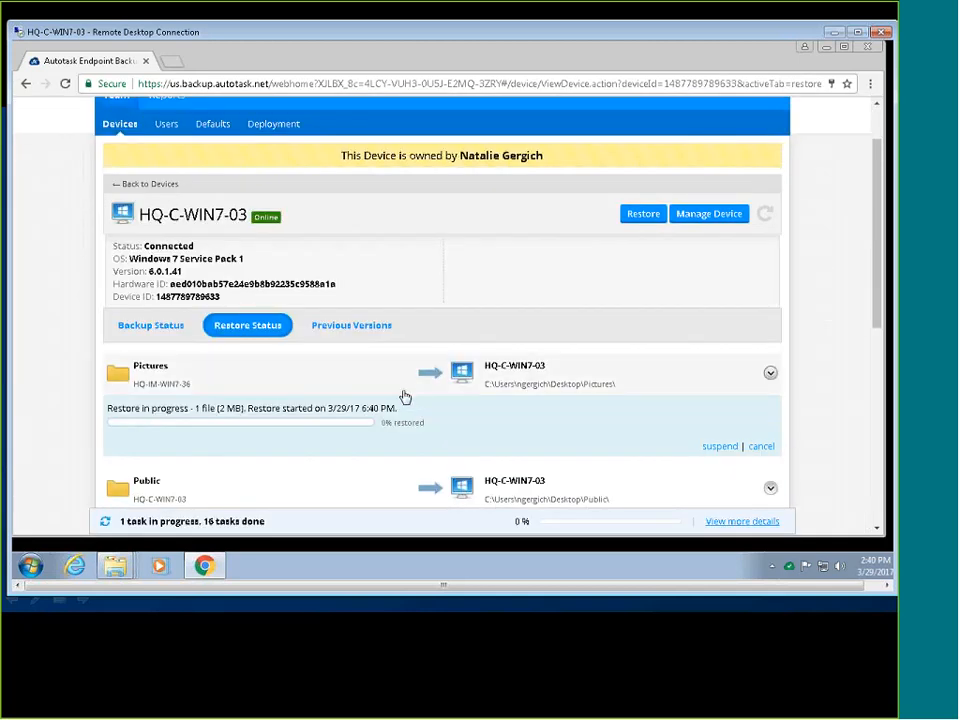
scroll(404, 396, "down", 1)
scroll(404, 396, "up", 1)
Browse previous versions, pick the 2/22/17 9:10 PM backup, and mark the Public folder.
left_click(349, 325)
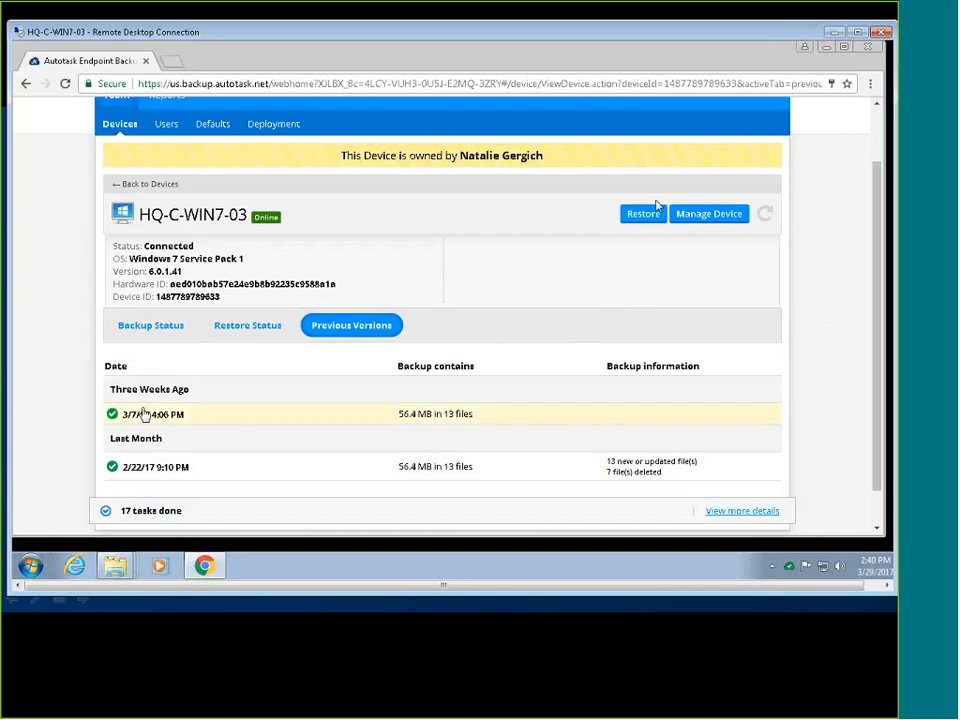
left_click(184, 411)
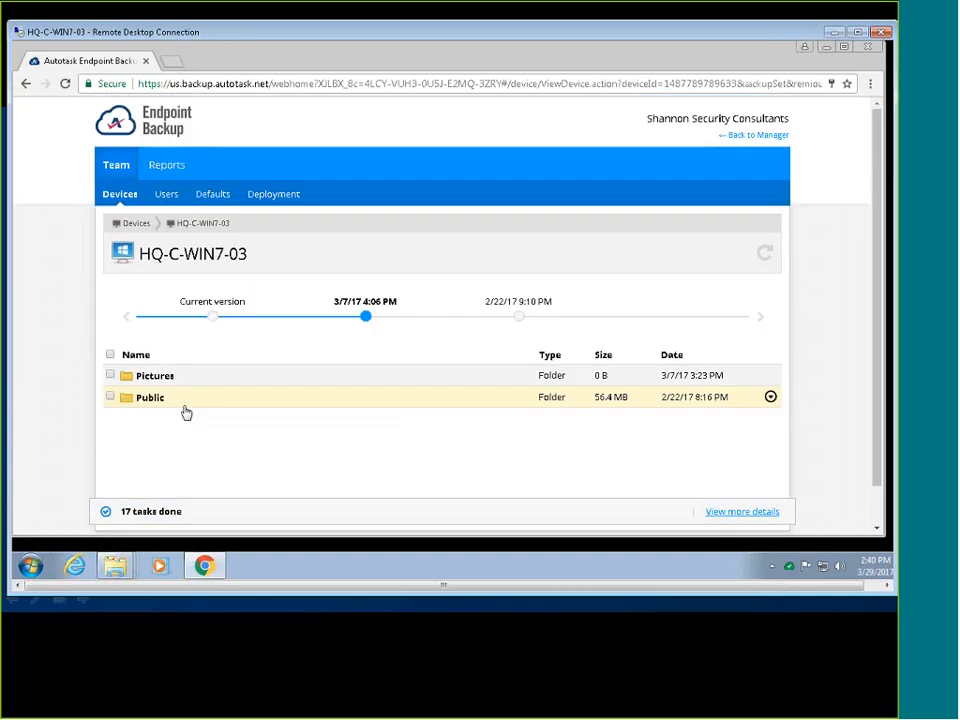
left_click(520, 318)
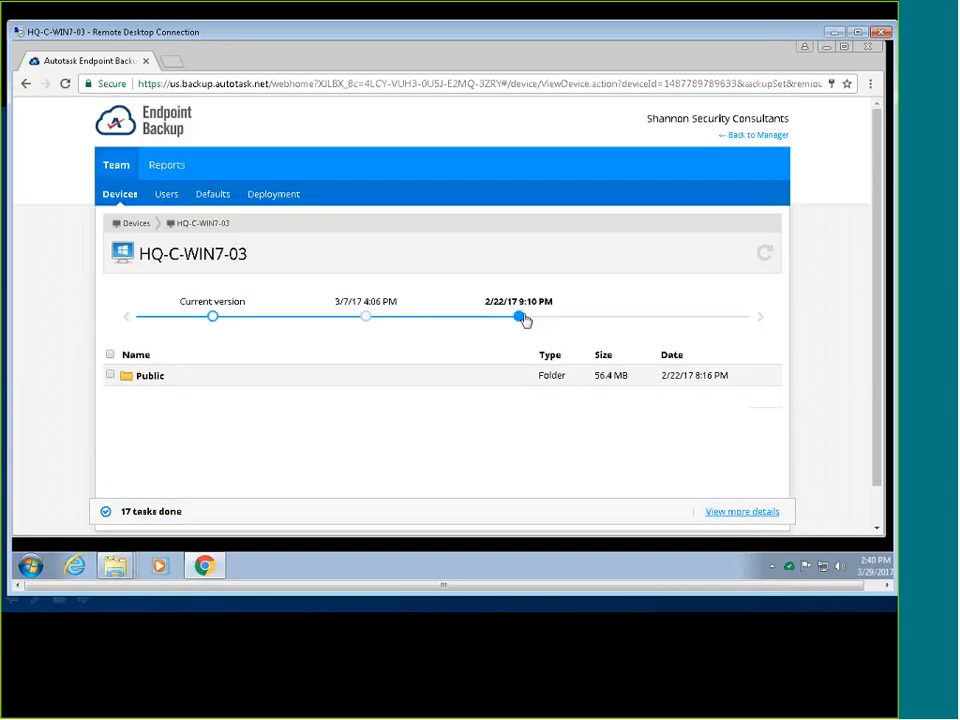
left_click(374, 318)
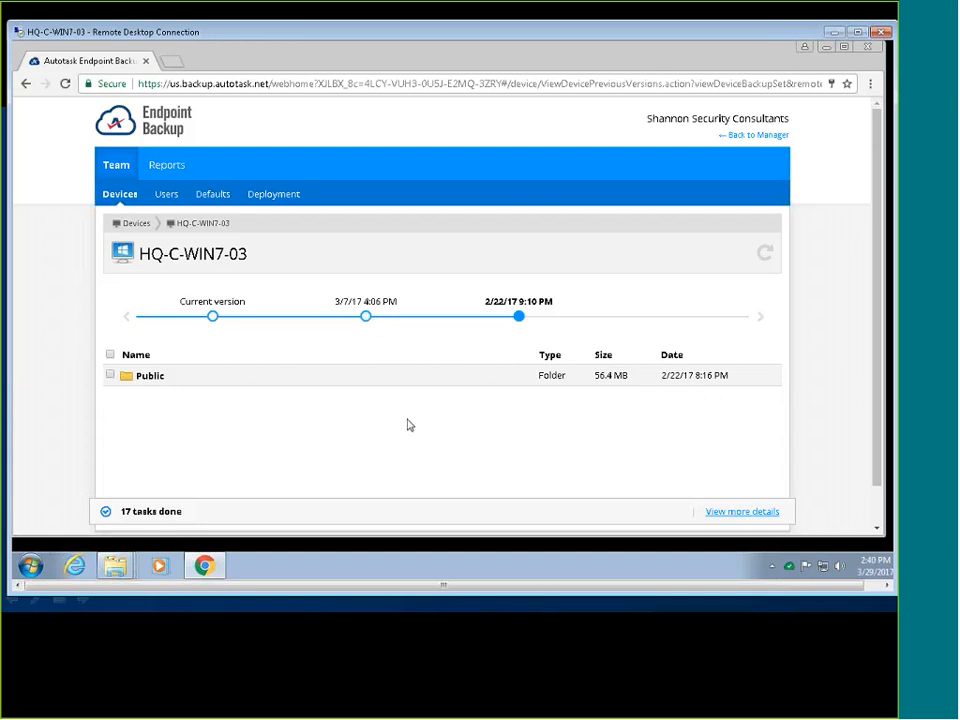
scroll(392, 310, "down", 1)
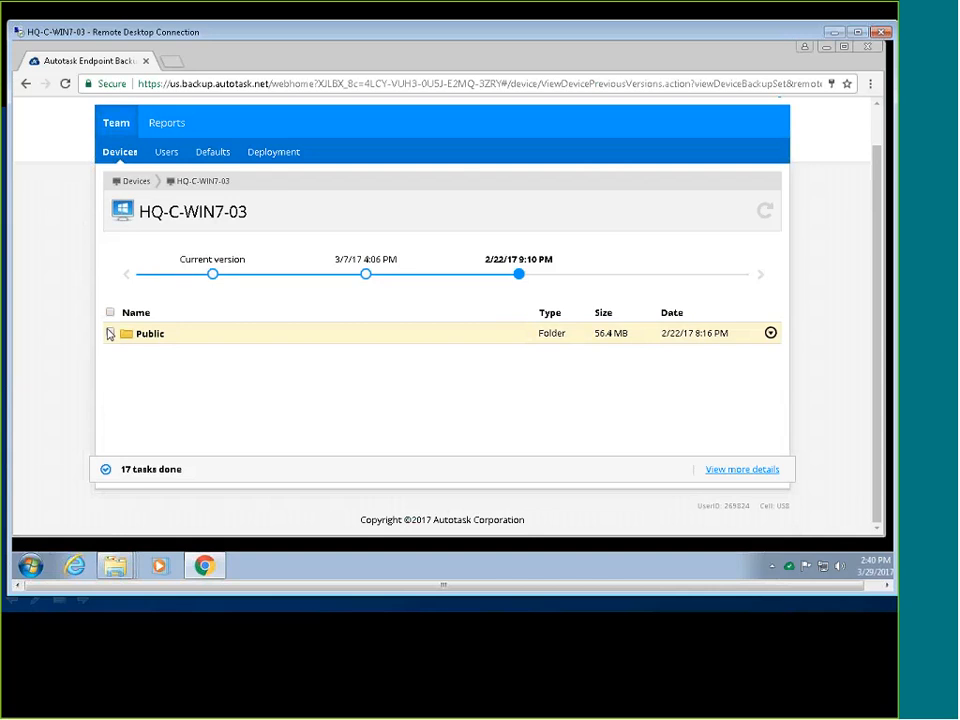
left_click(110, 334)
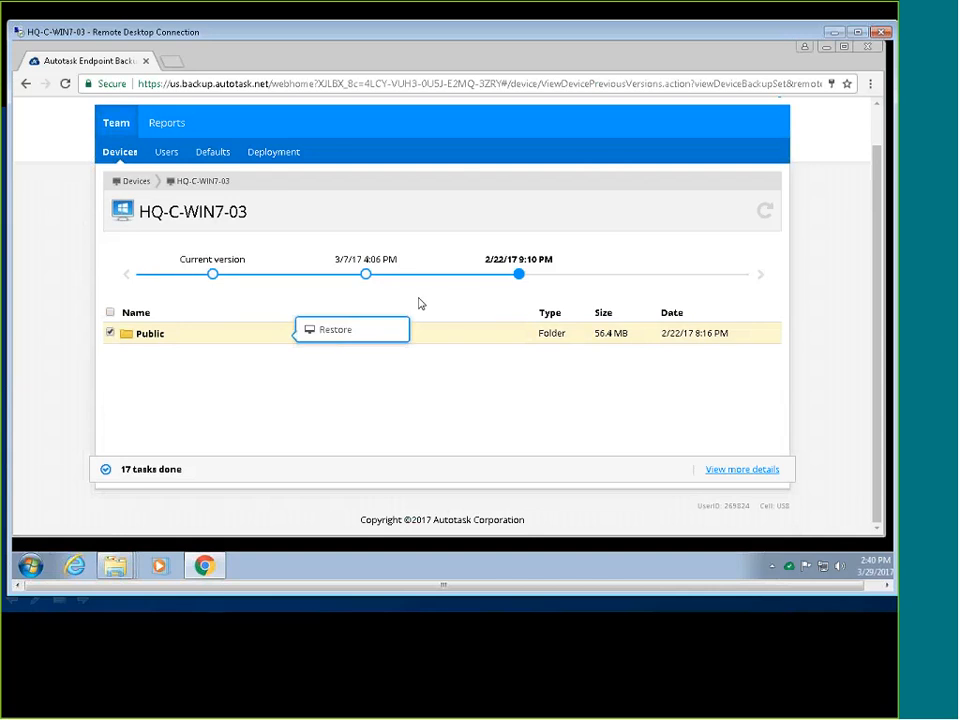
Restore Public to HQ-C-WIN7-03's desktop with overwrite, check progress, then return to the slide.
left_click(378, 337)
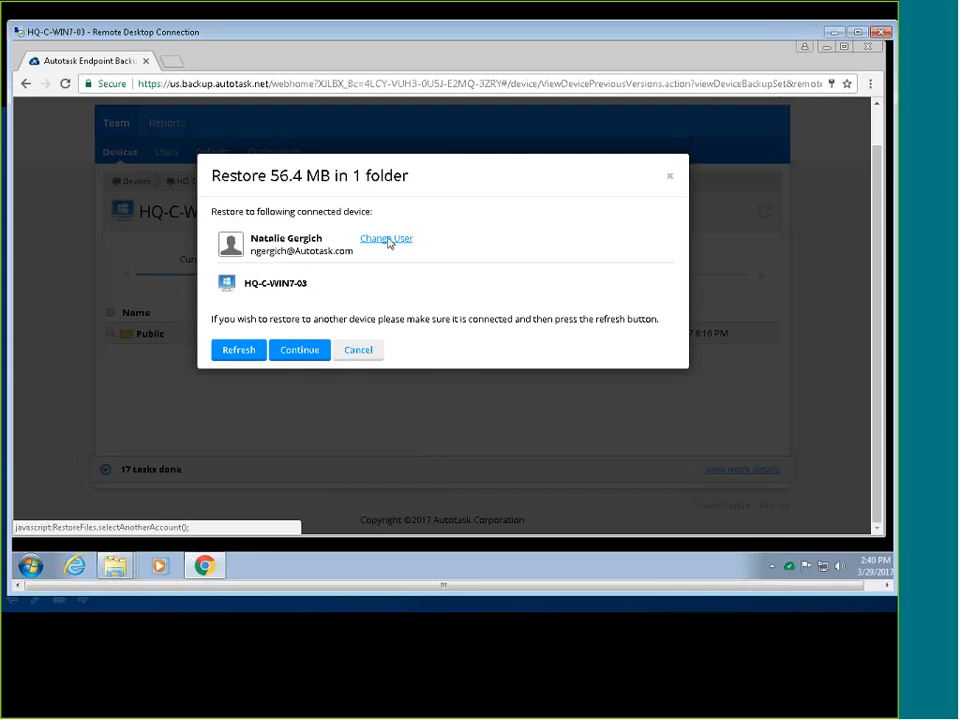
left_click(303, 354)
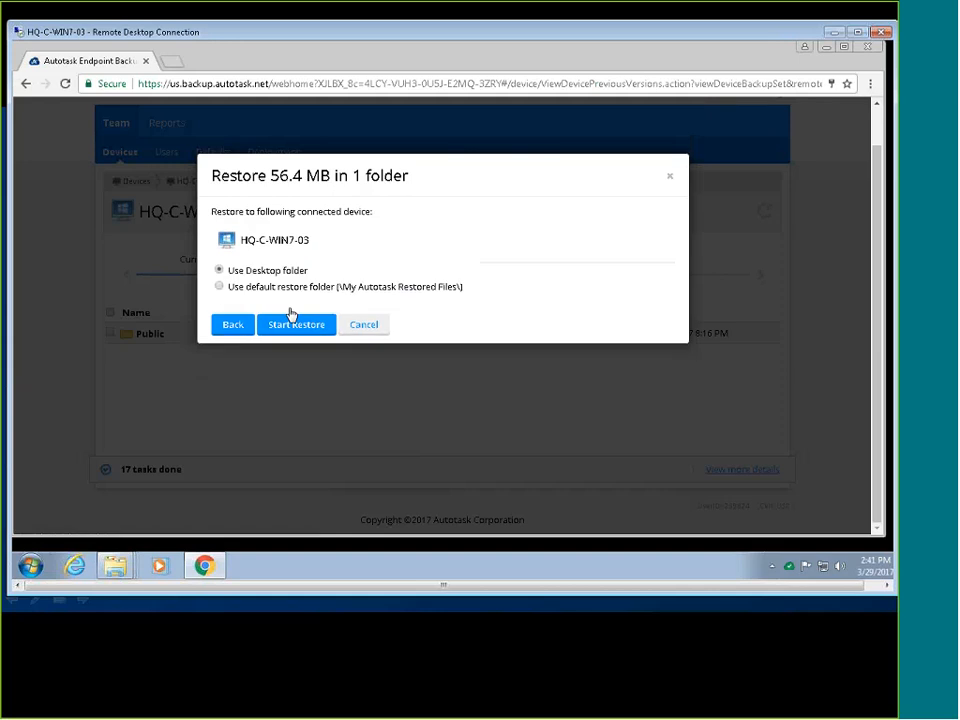
left_click(291, 328)
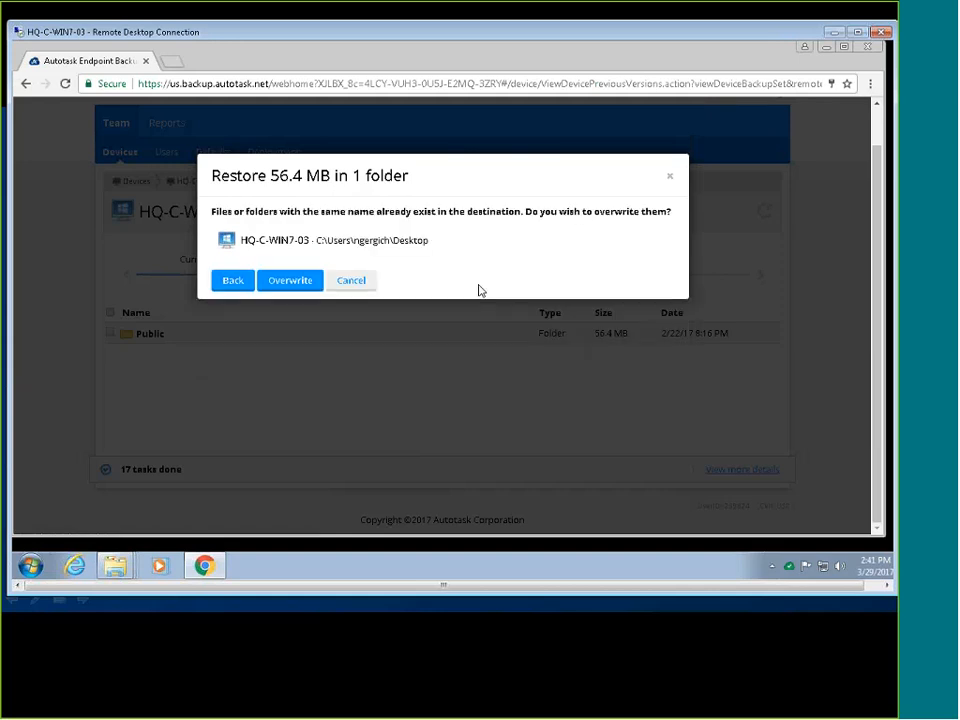
left_click(287, 279)
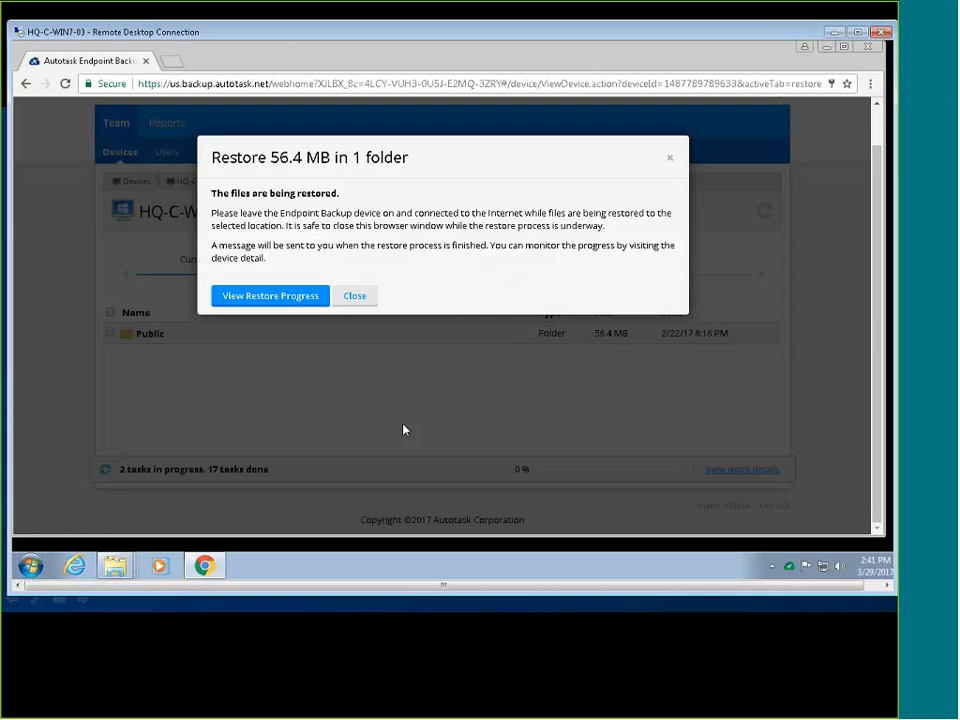
scroll(440, 454, "down", 3)
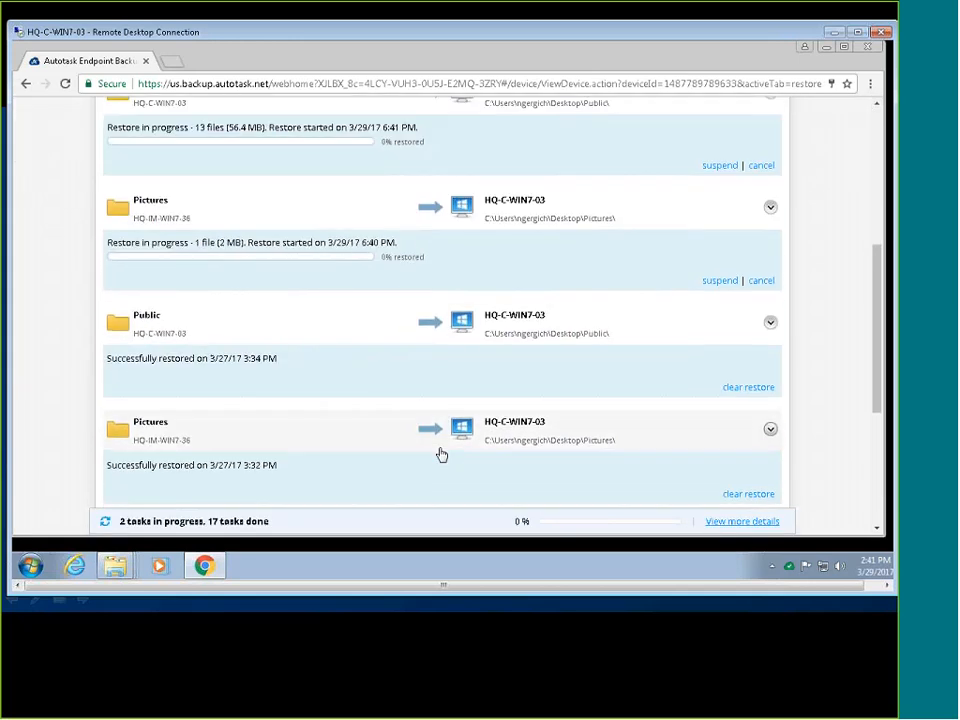
scroll(440, 454, "up", 3)
scroll(377, 386, "down", 4)
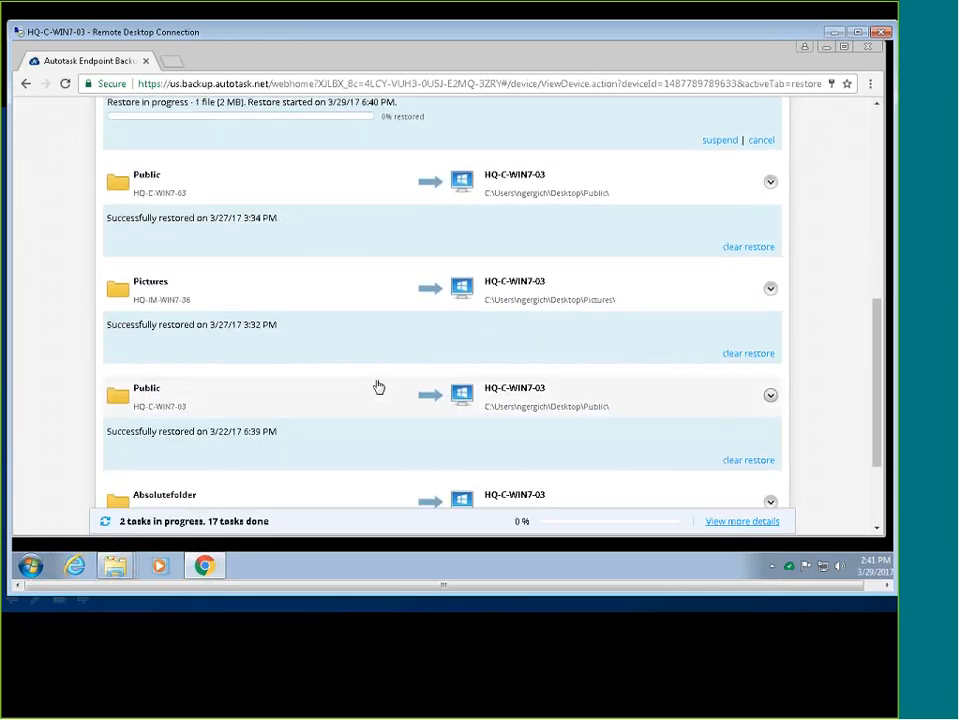
scroll(373, 364, "up", 2)
scroll(343, 334, "up", 2)
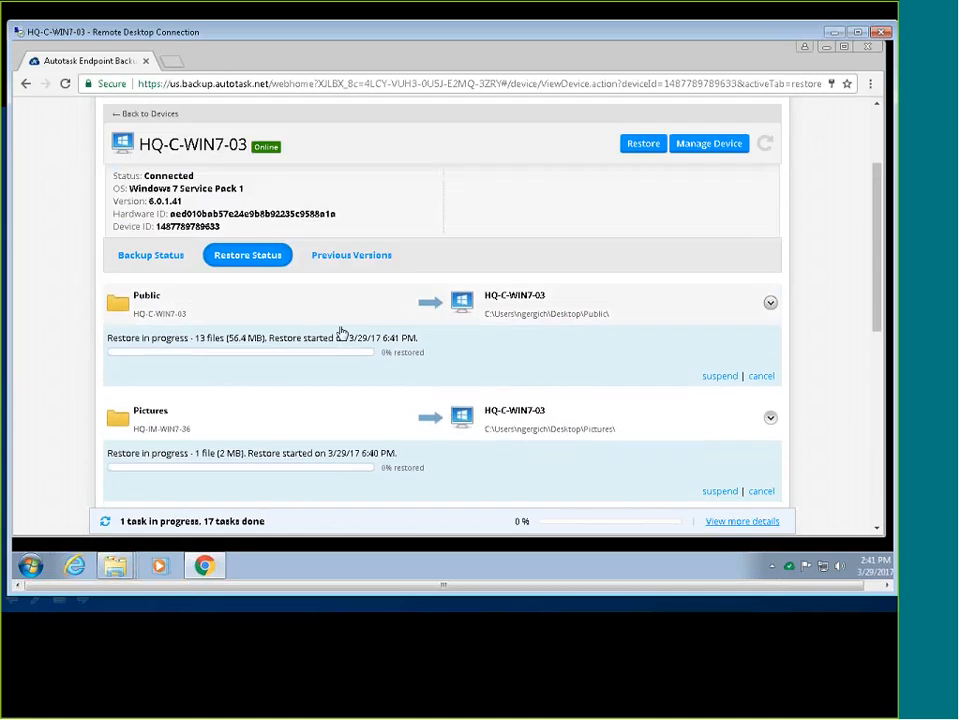
scroll(339, 334, "down", 5)
scroll(367, 413, "up", 4)
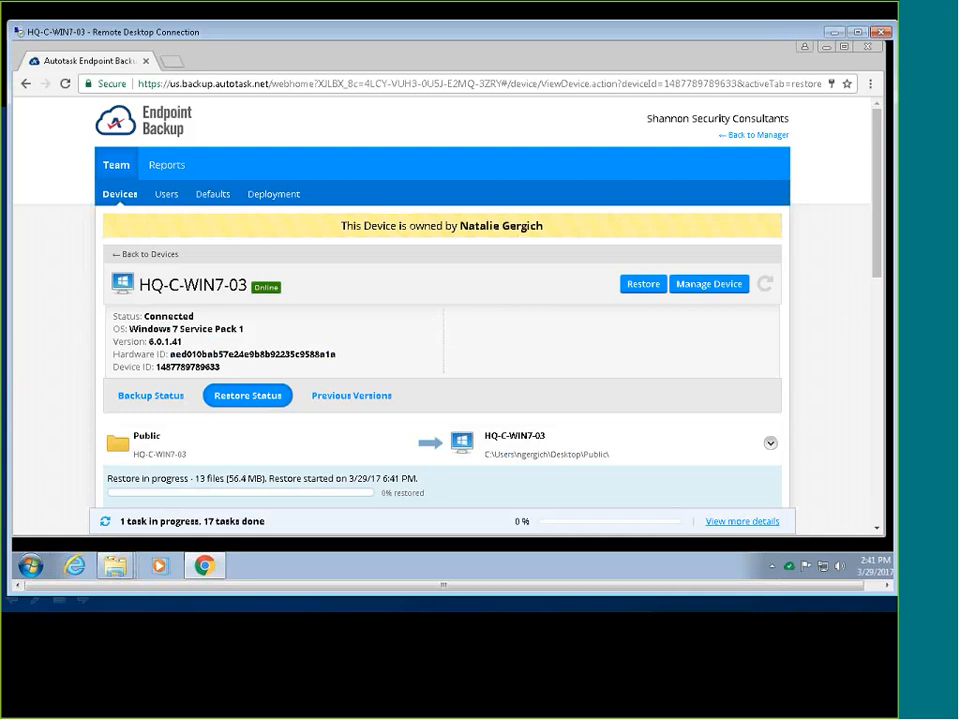
left_click(834, 32)
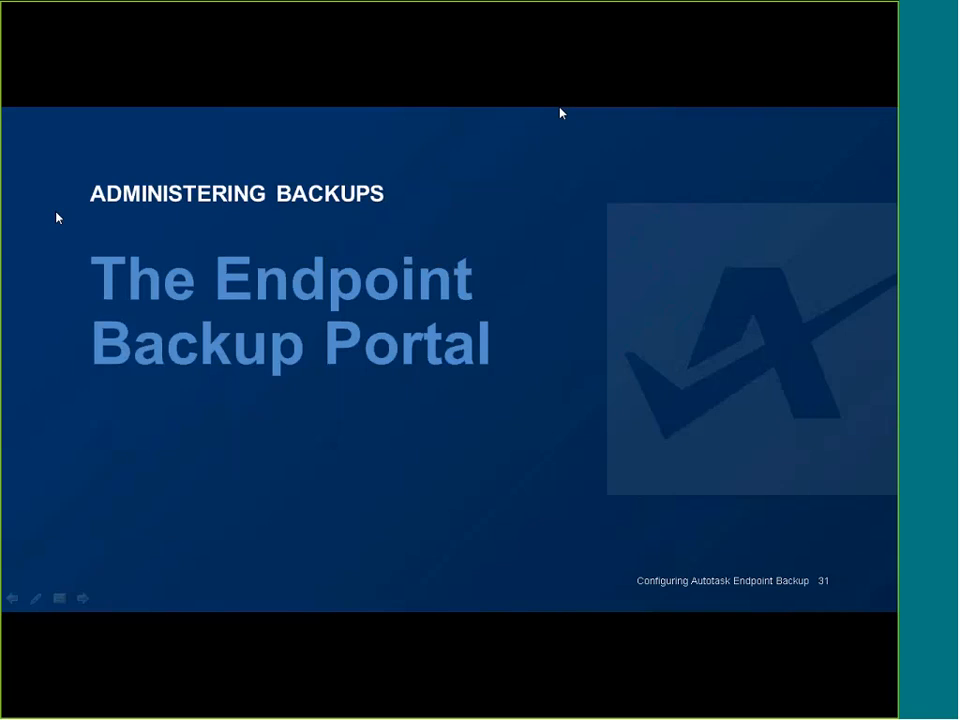